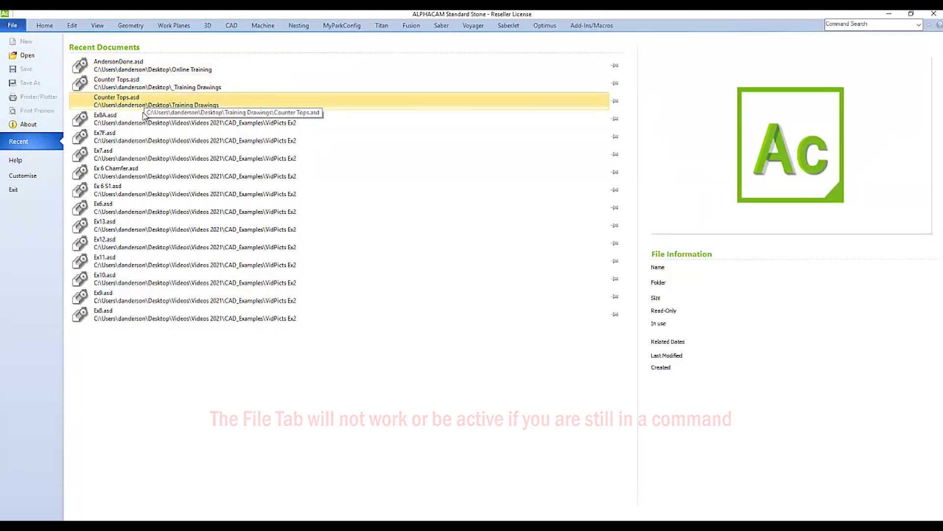
- Open the drawing Counter Tops.asd from the _Training Drawings folder on the Desktop
left_click(28, 56)
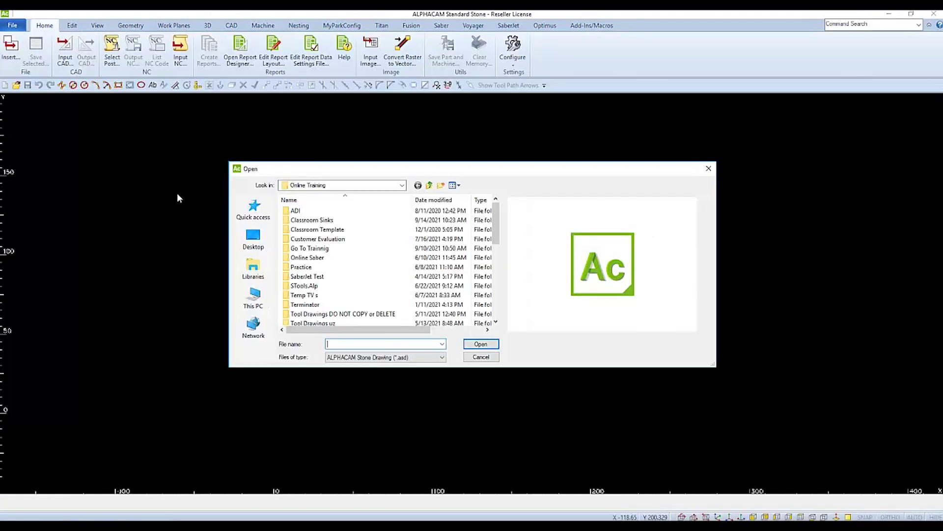
left_click(254, 238)
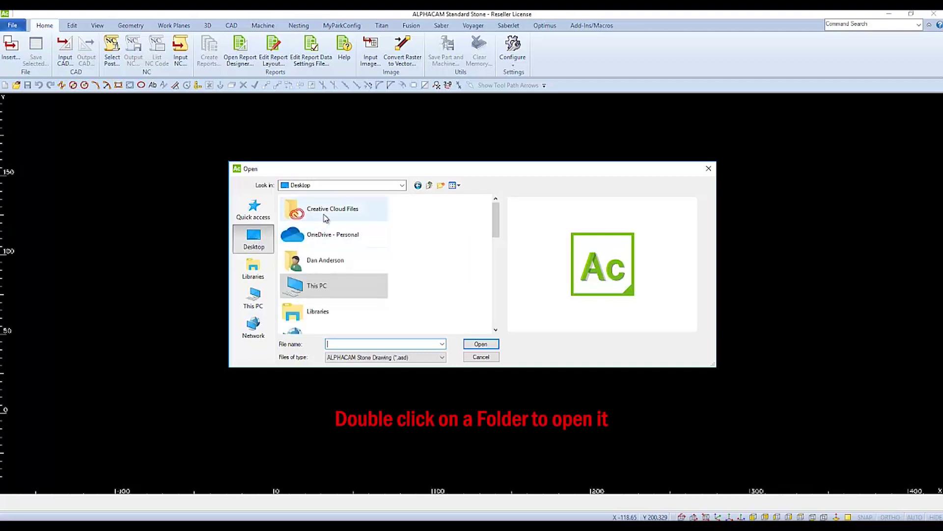
scroll(324, 218, "down", 2)
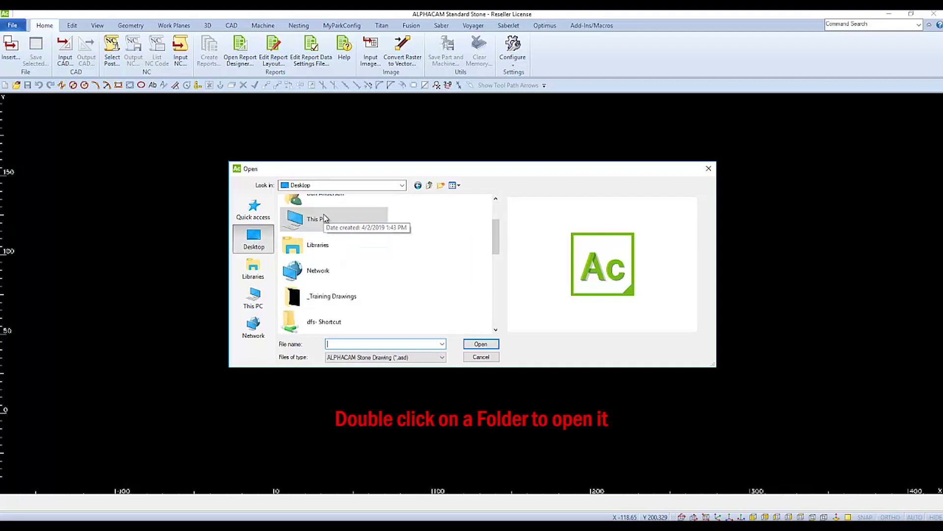
double_click(316, 296)
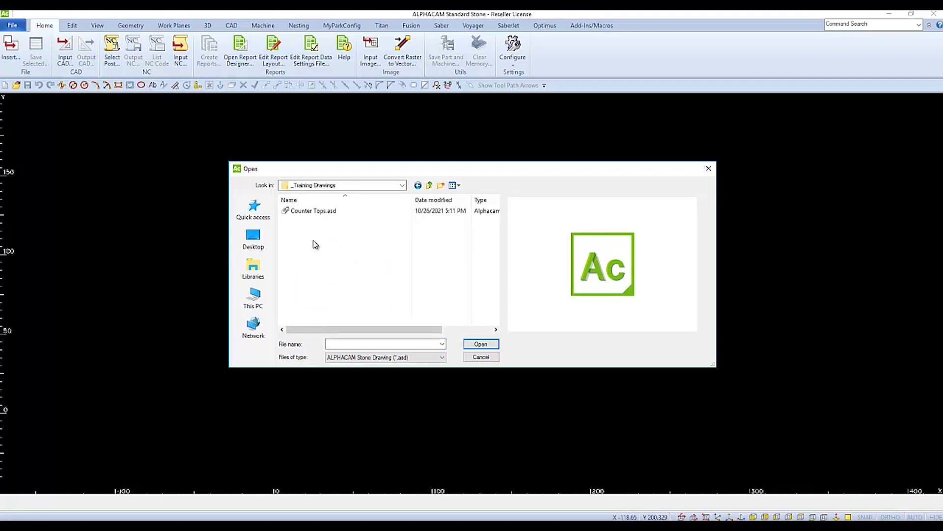
left_click(314, 211)
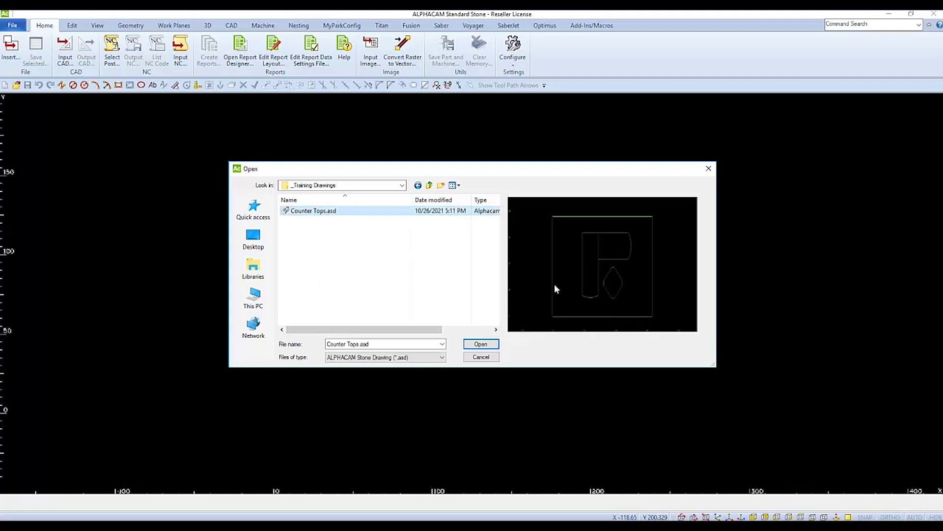
left_click(480, 343)
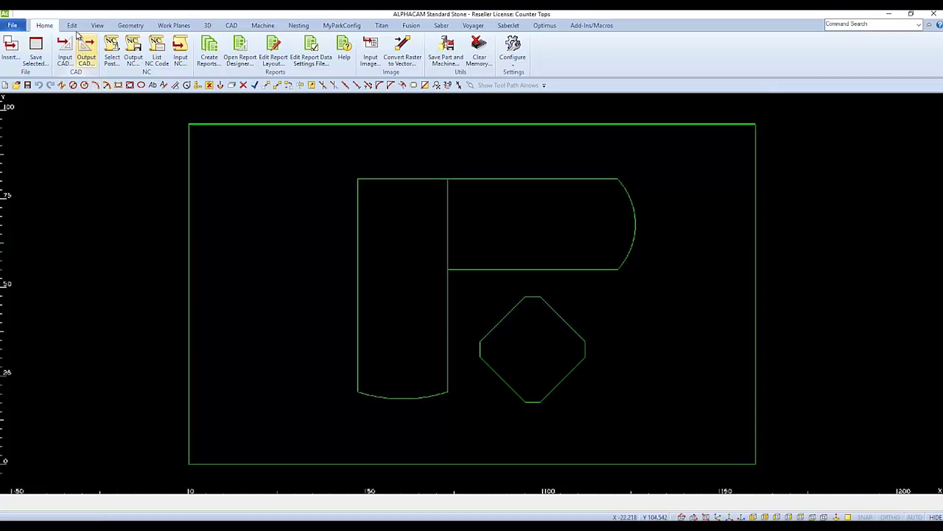
- Offset the top edge of the large outer rectangle inward by 12 as a construction line
left_click(72, 26)
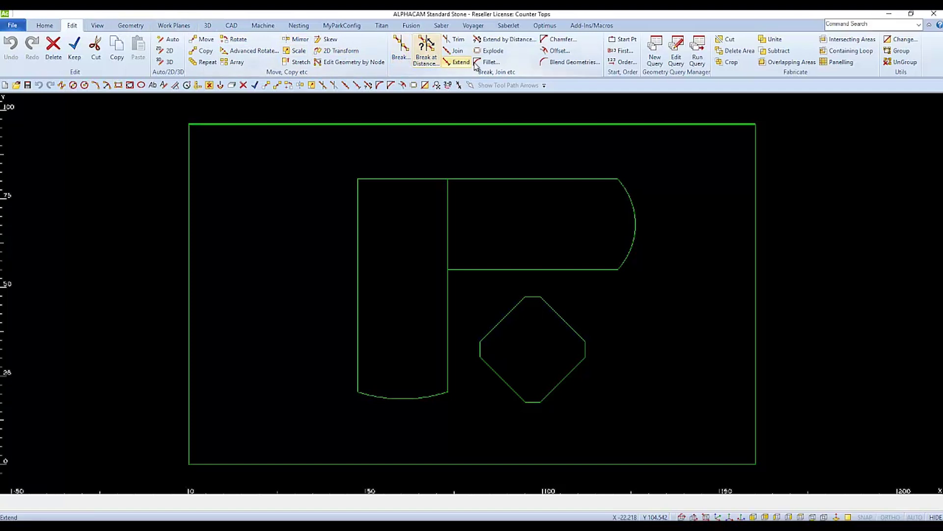
left_click(559, 52)
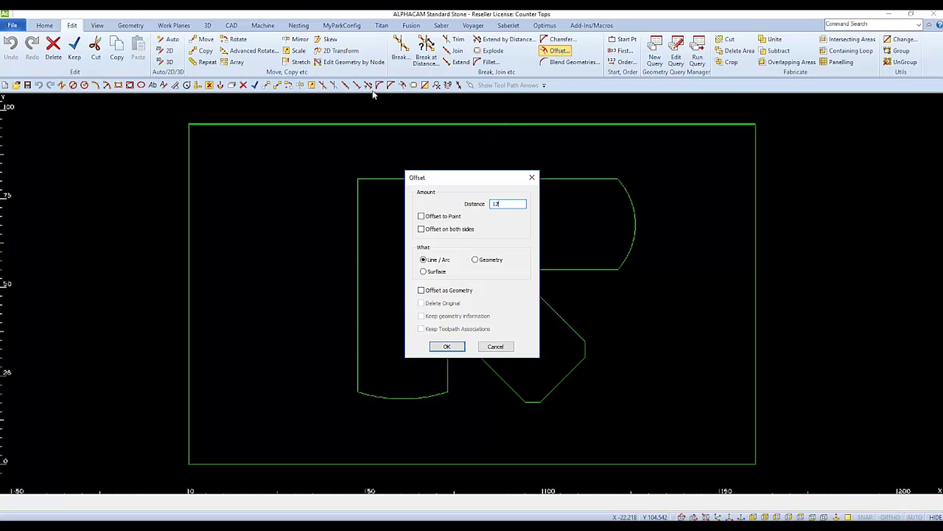
left_click(457, 349)
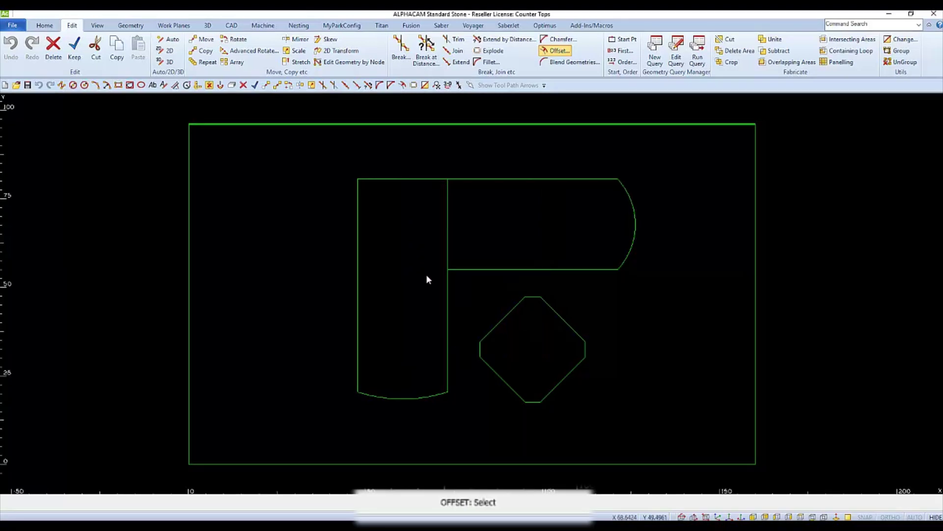
left_click(349, 125)
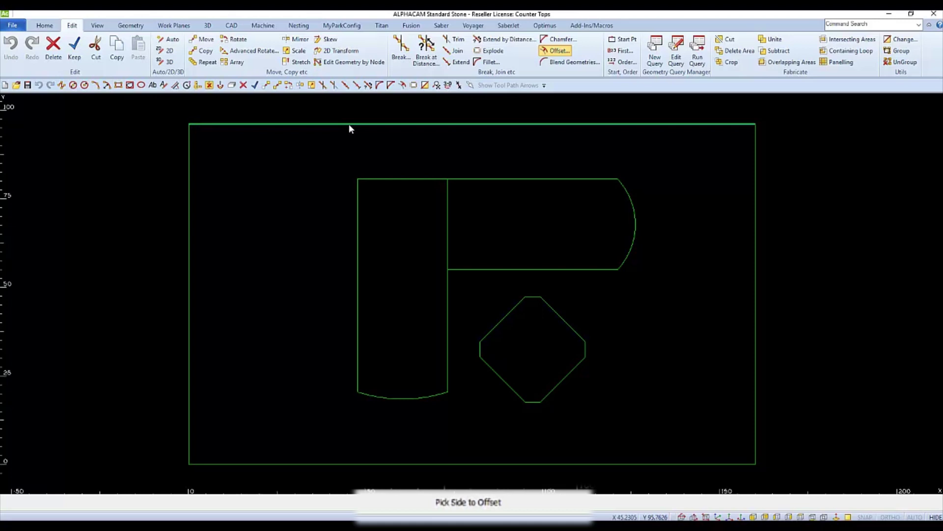
left_click(333, 170)
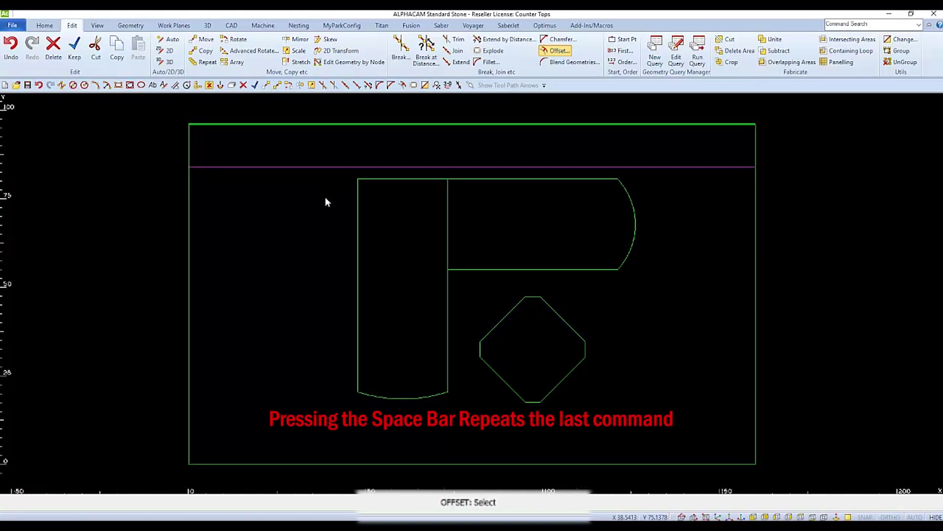
key("Escape")
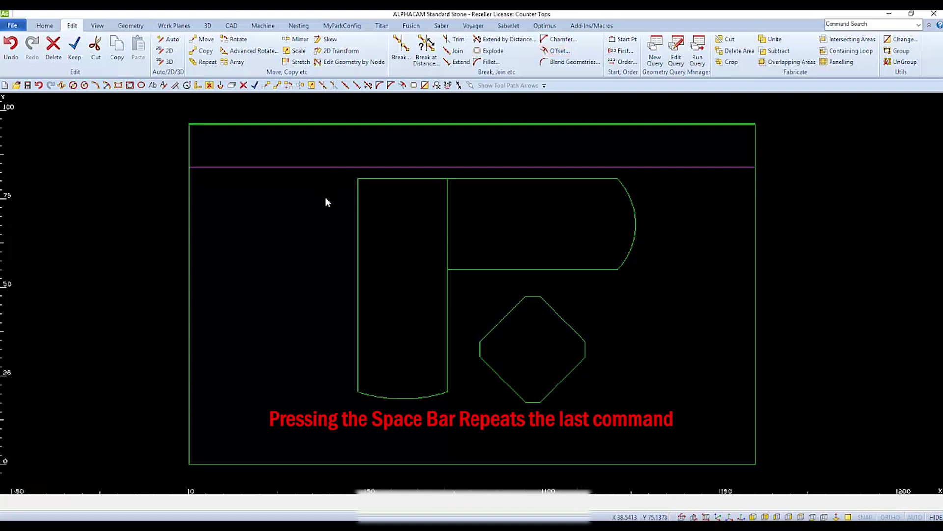
- Offset the left edge of the large outer rectangle inward by 16 as a construction line
key("space")
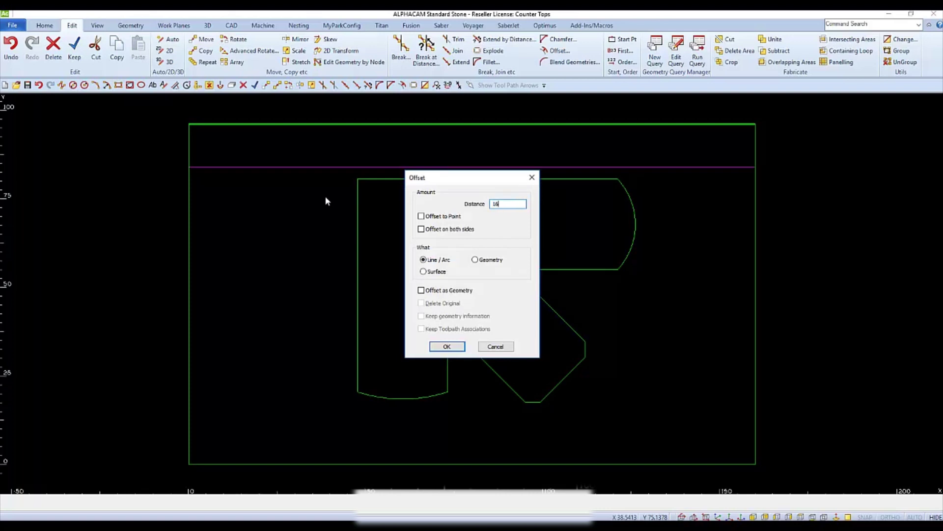
key("Return")
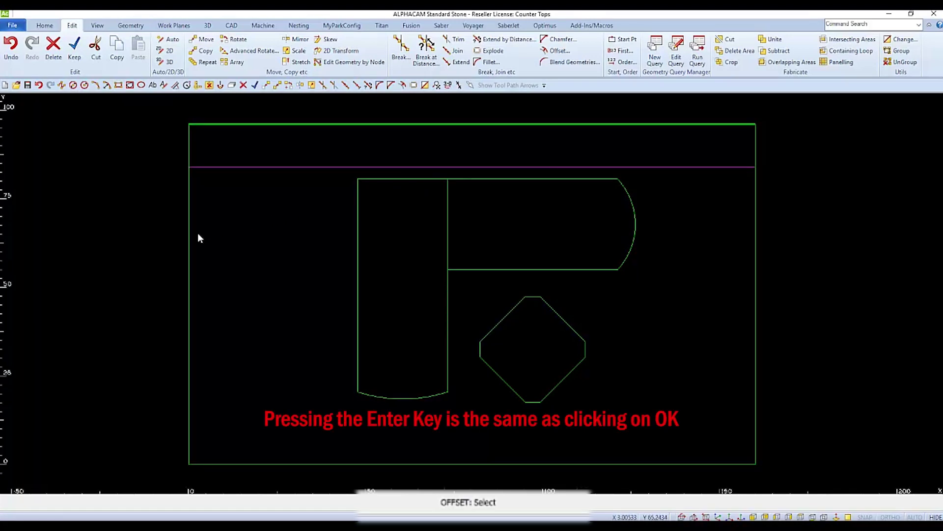
left_click(190, 245)
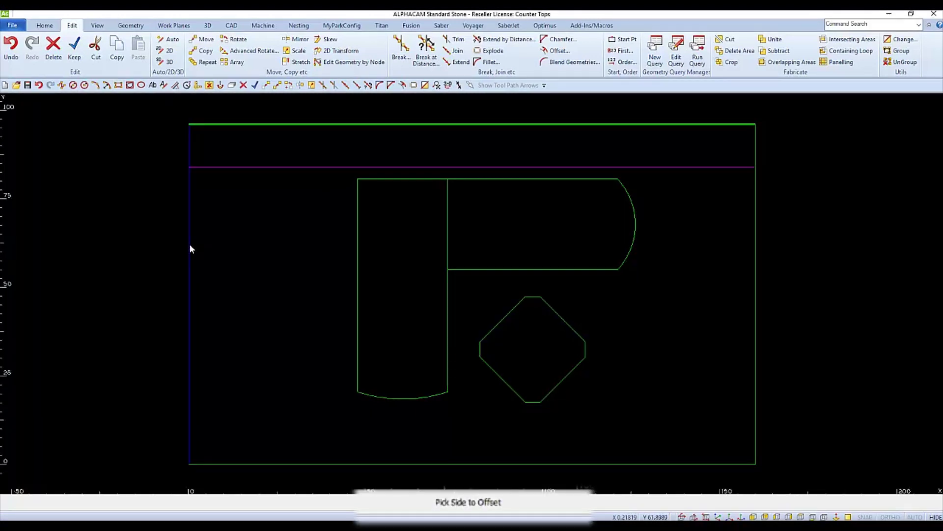
left_click(288, 252)
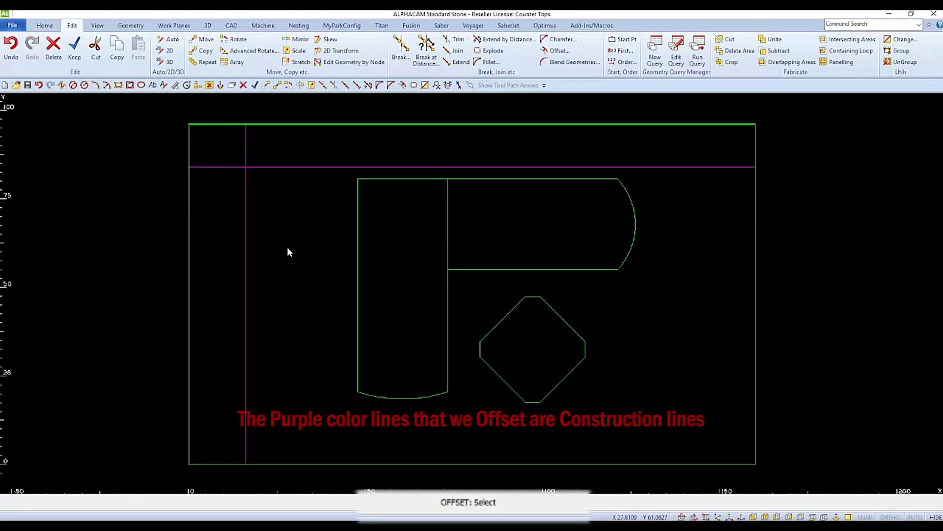
key("Escape")
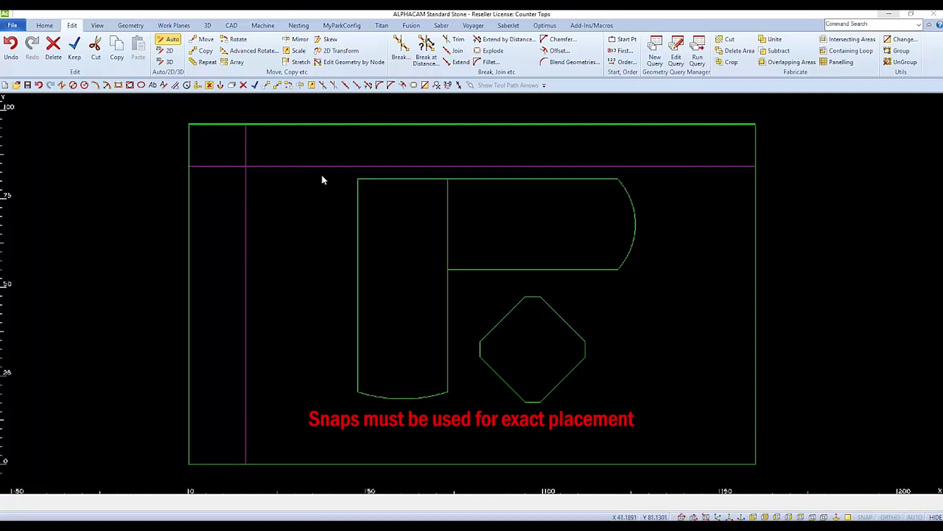
- Move both joined countertop pieces together, from the endpoint at their upper-left corner to the intersection of the two construction lines
left_click(207, 42)
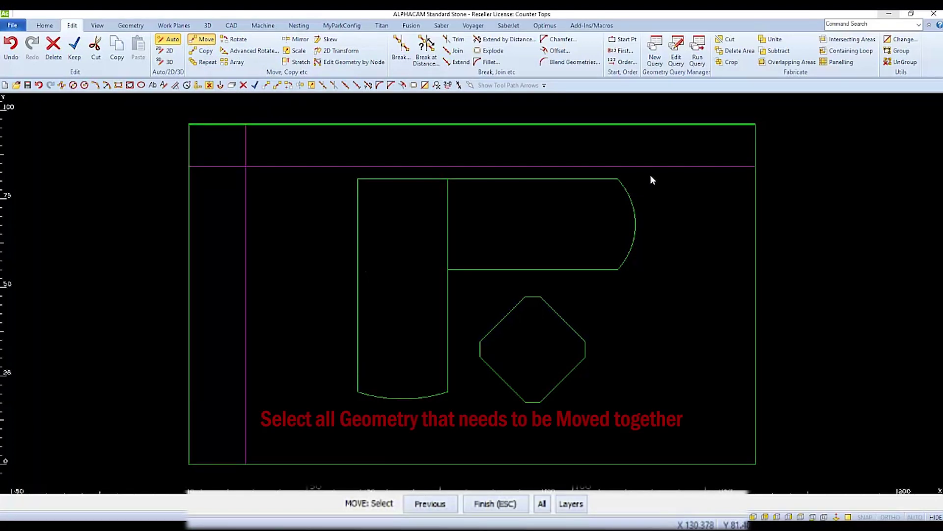
left_click_drag(650, 174, 585, 212)
left_click_drag(384, 266, 335, 278)
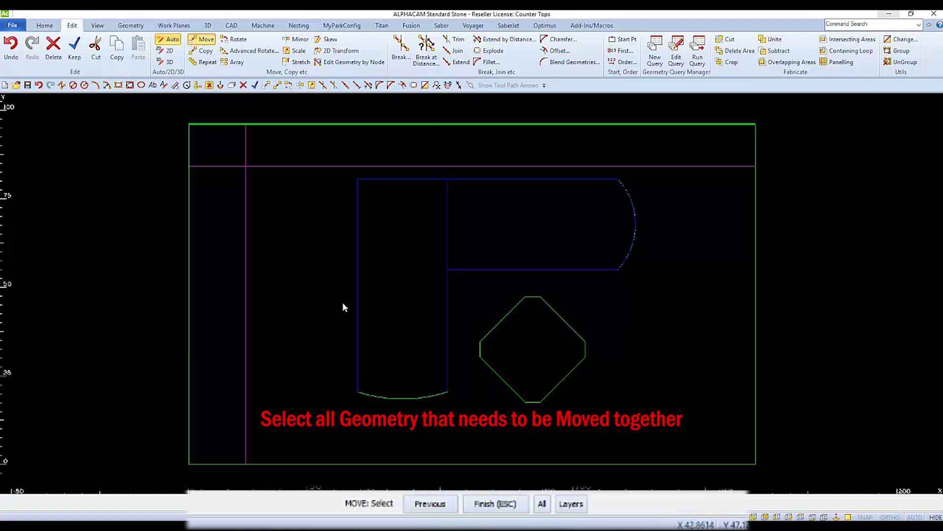
key("Escape")
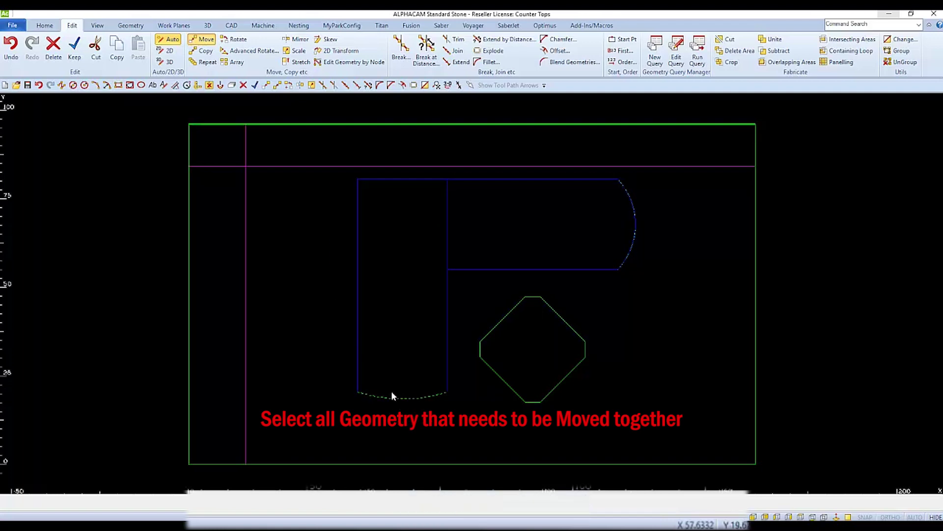
left_click(391, 393)
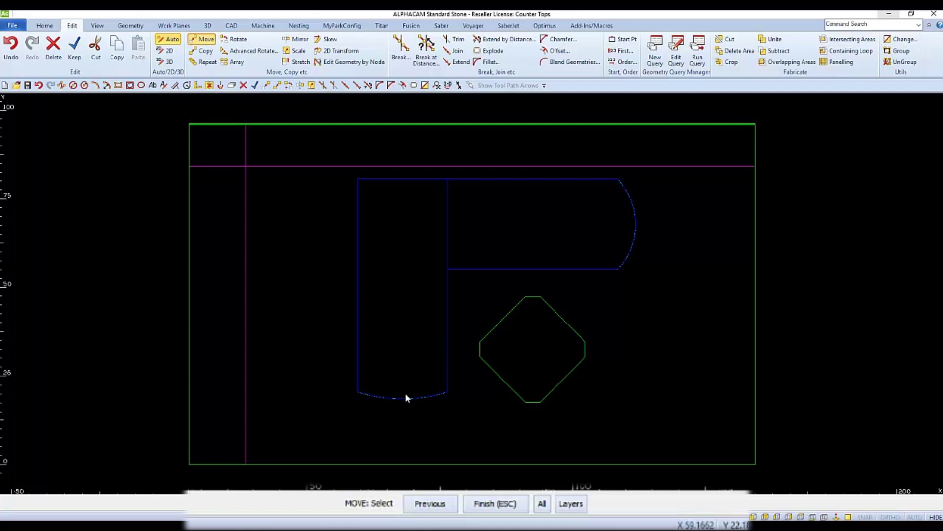
left_click(493, 504)
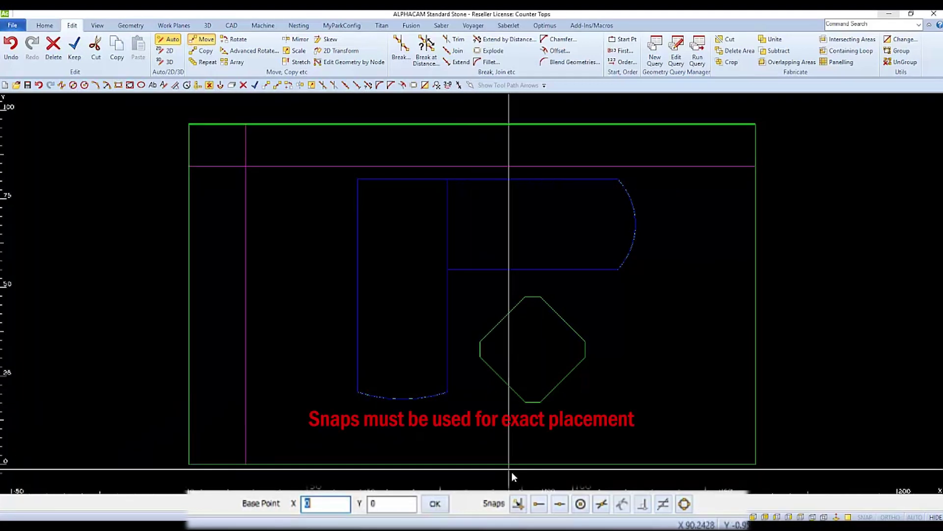
left_click(539, 504)
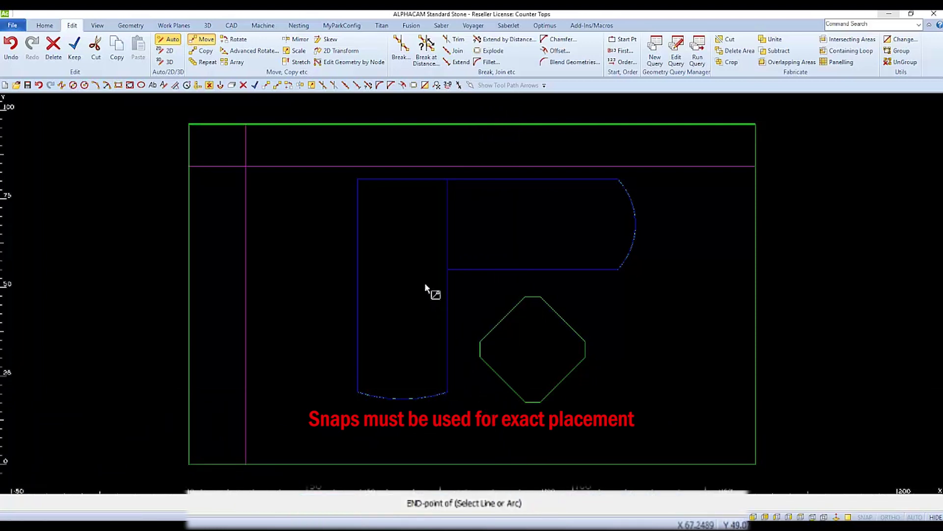
left_click(357, 179)
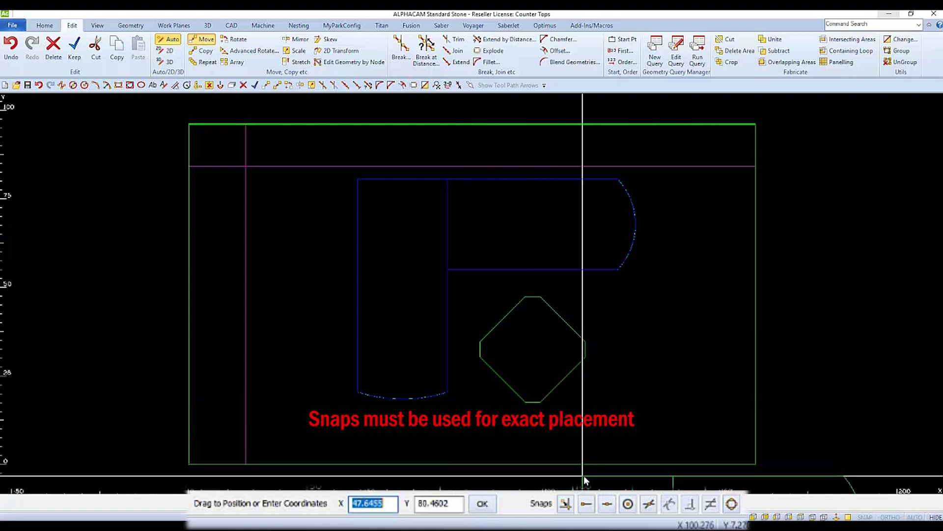
left_click(649, 505)
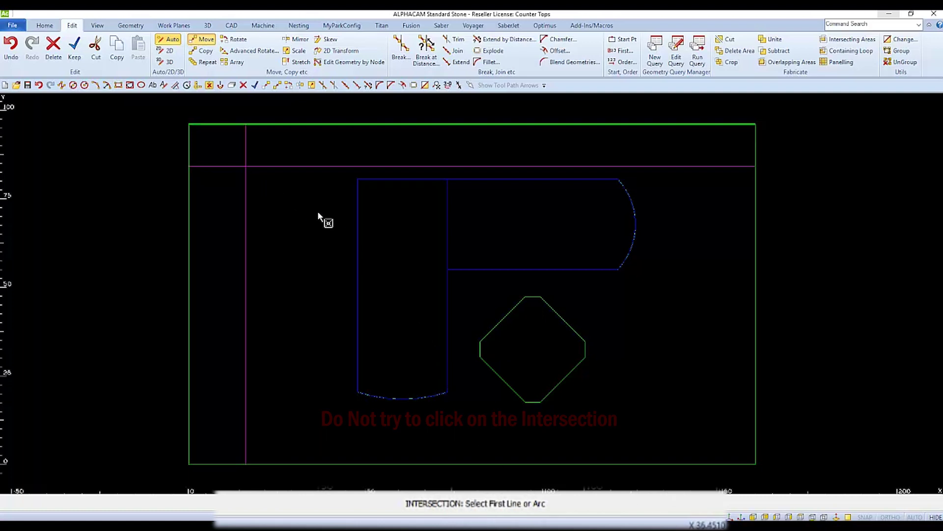
left_click(343, 166)
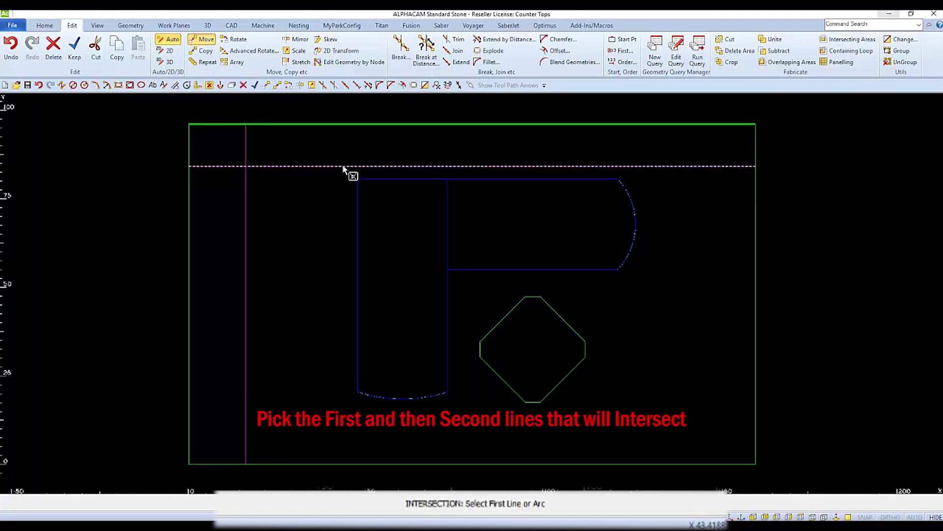
left_click(343, 166)
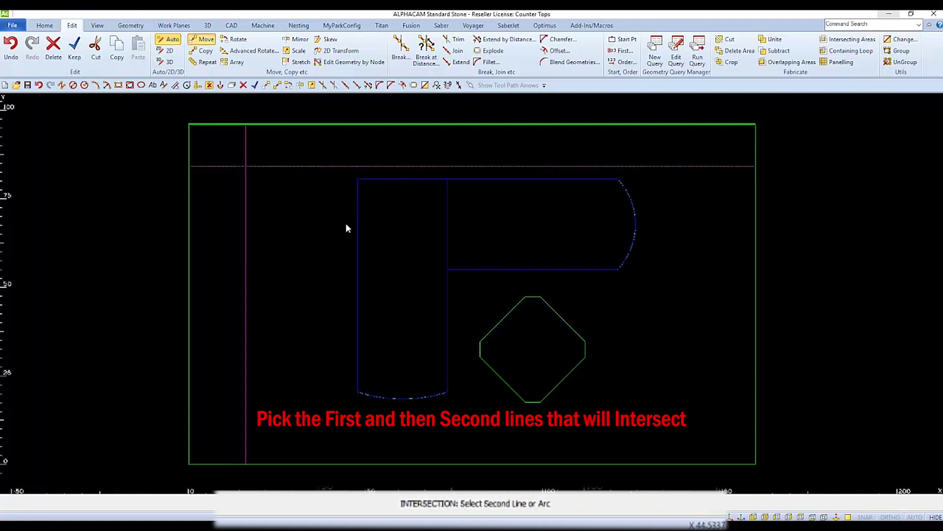
left_click(246, 338)
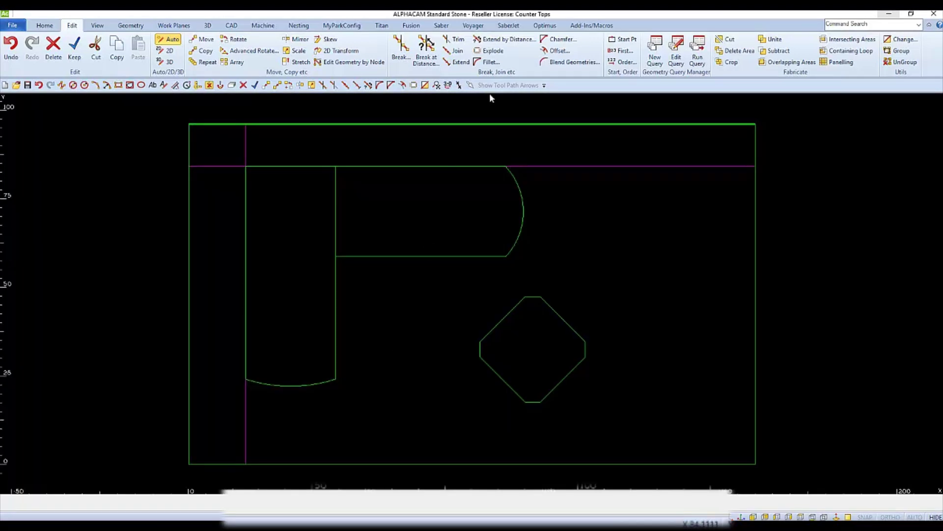
- Offset the lower edge of the horizontal countertop piece downward by 8 as a construction line
left_click(551, 51)
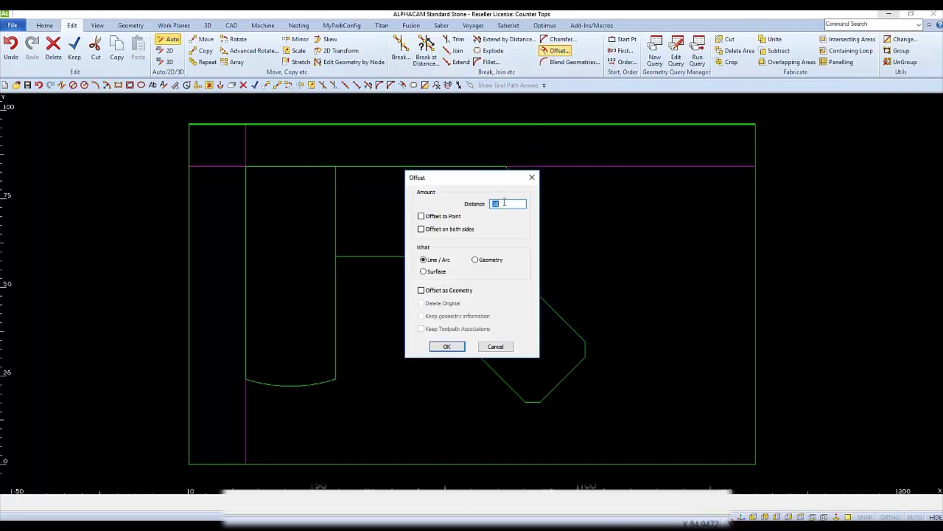
key("BackSpace")
left_click(447, 346)
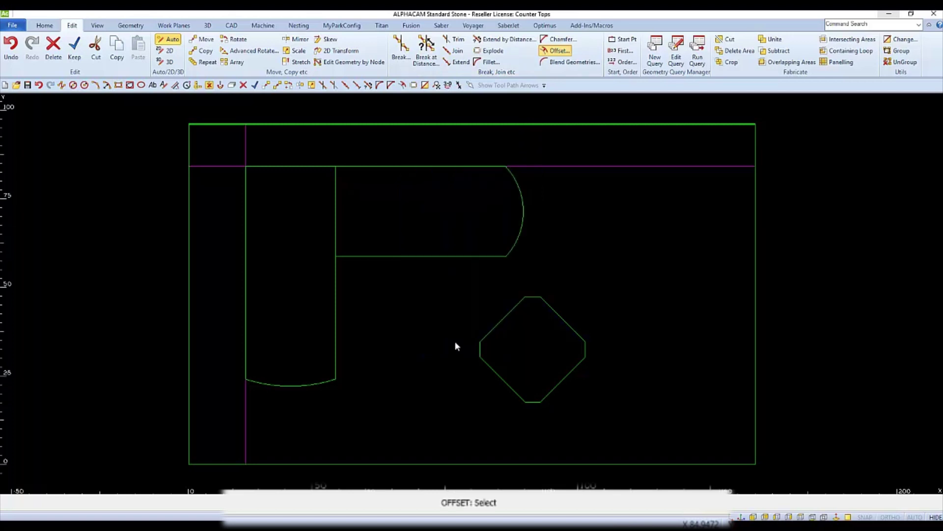
left_click(428, 257)
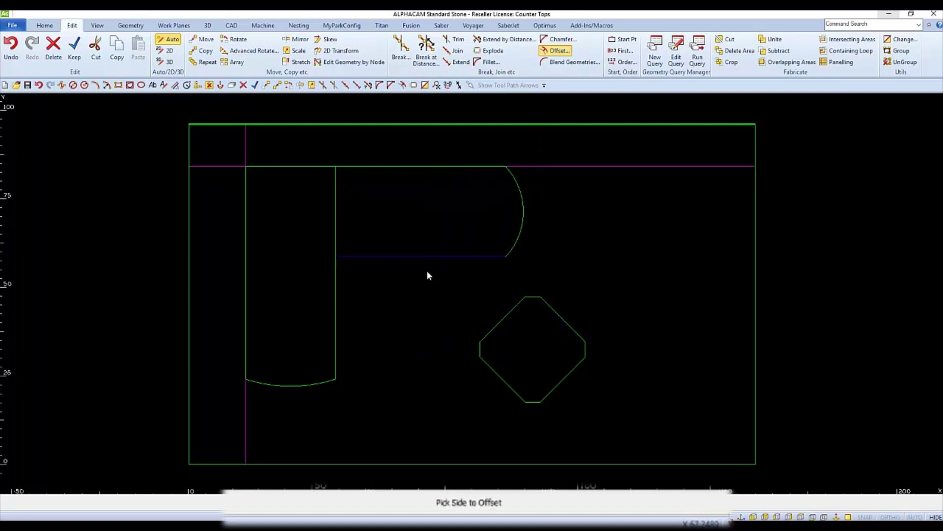
left_click(427, 285)
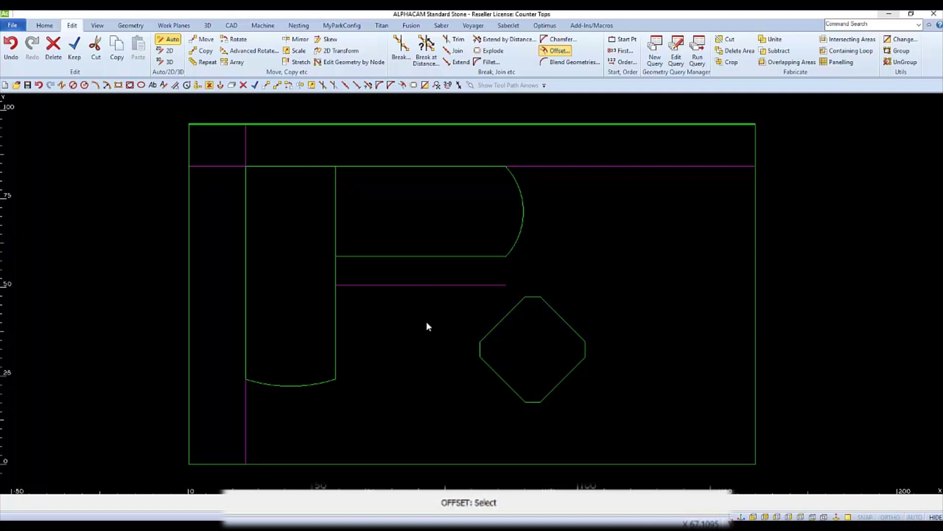
key("Escape")
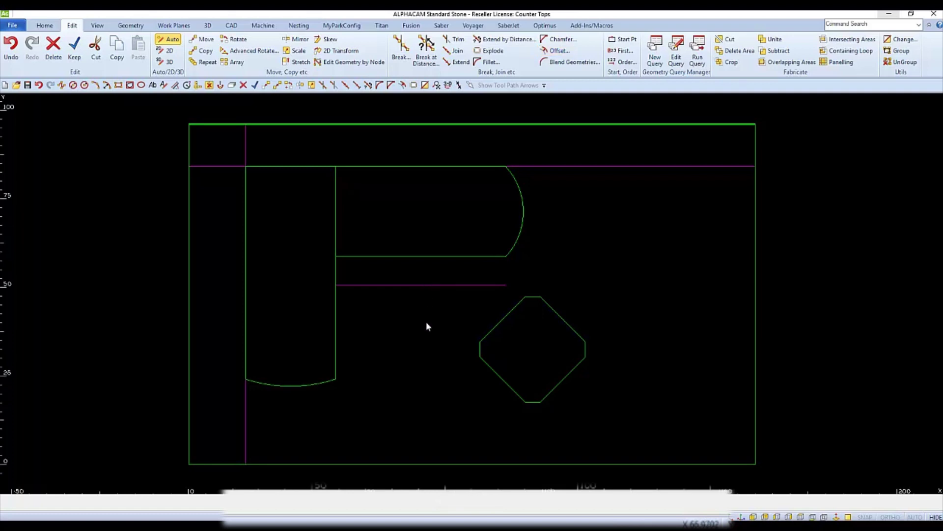
- Offset the right edge of the vertical countertop piece to the right by 10 as a construction line
key("Return")
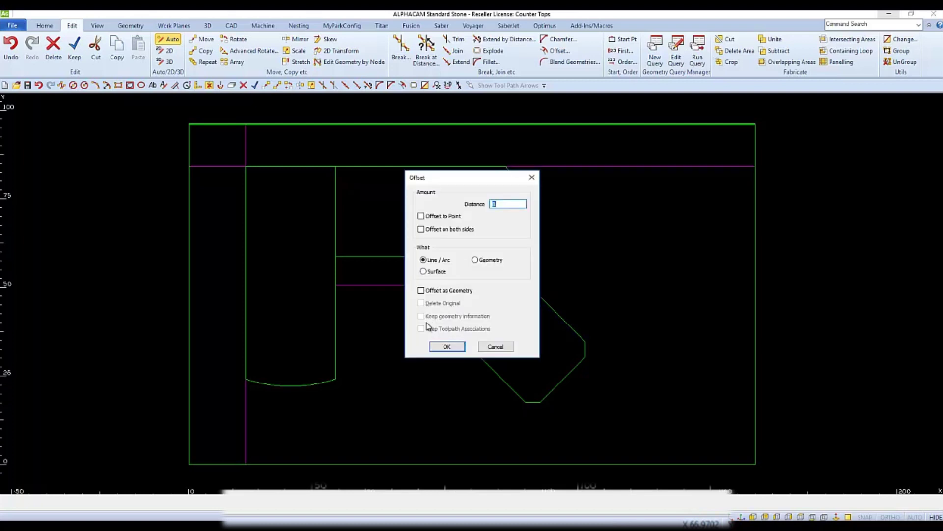
type("10")
left_click(444, 347)
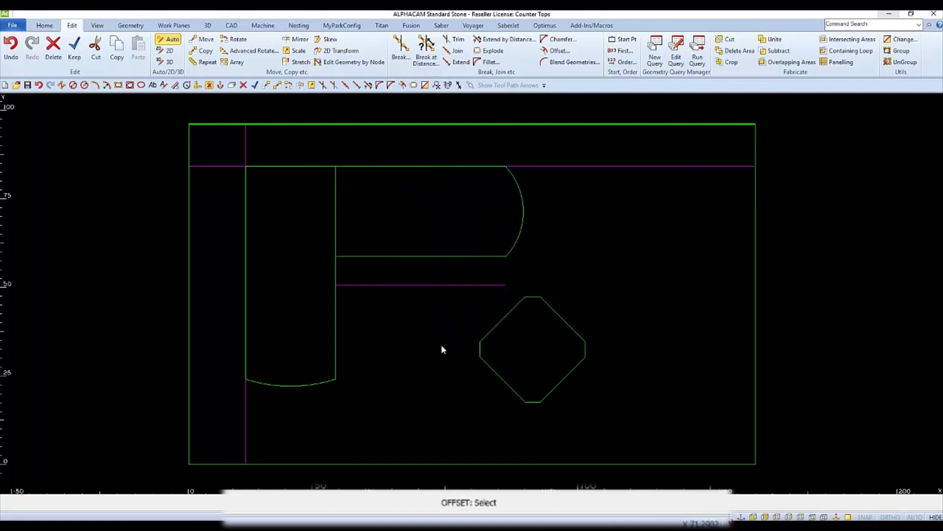
left_click(337, 344)
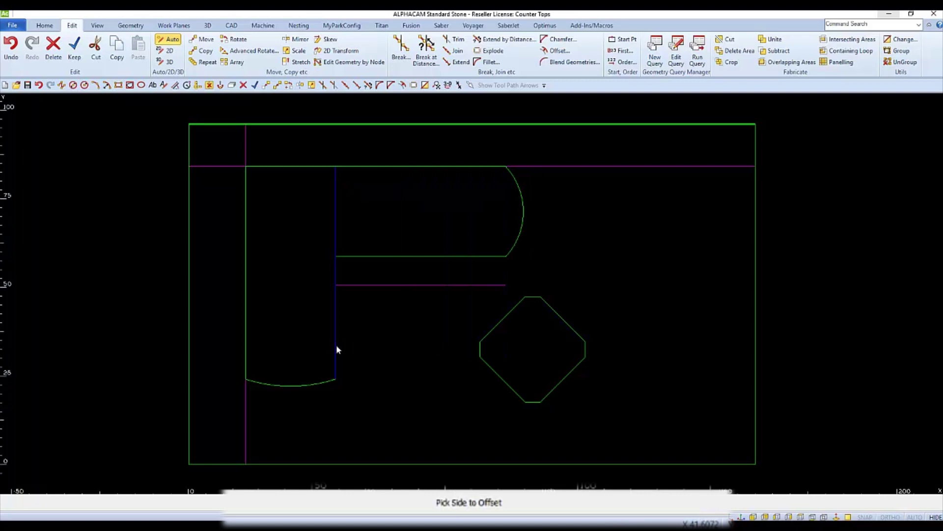
left_click(388, 343)
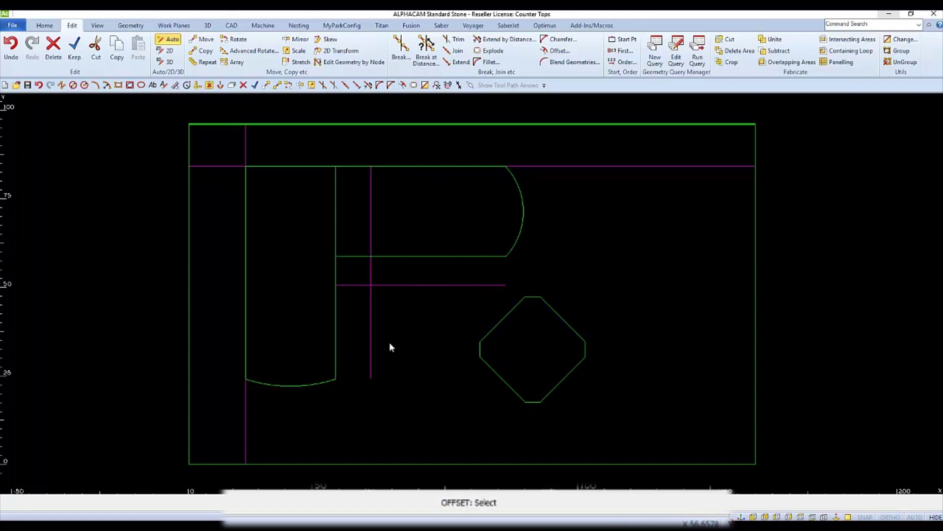
key("Escape")
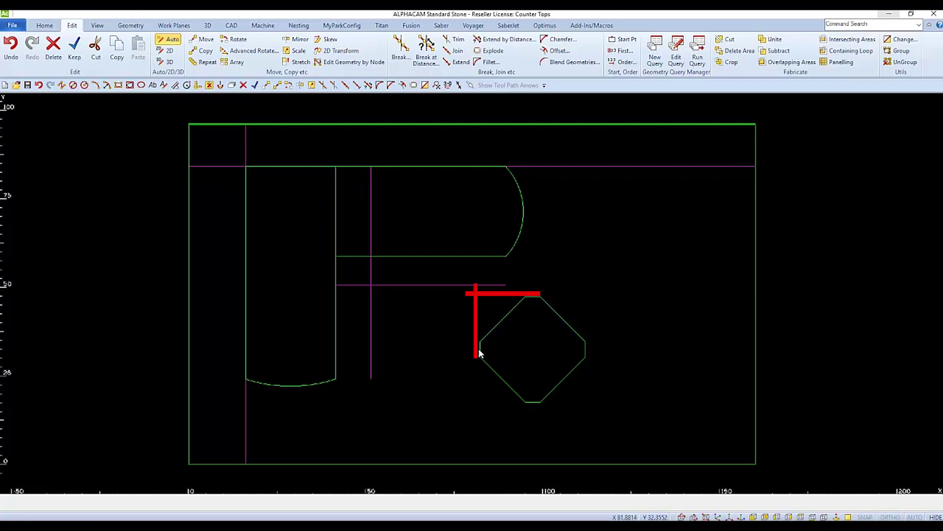
- Move the diamond-shaped piece from the projected intersection of its left and top edges to the intersection of the 8 and 10 offset construction lines
left_click(474, 295)
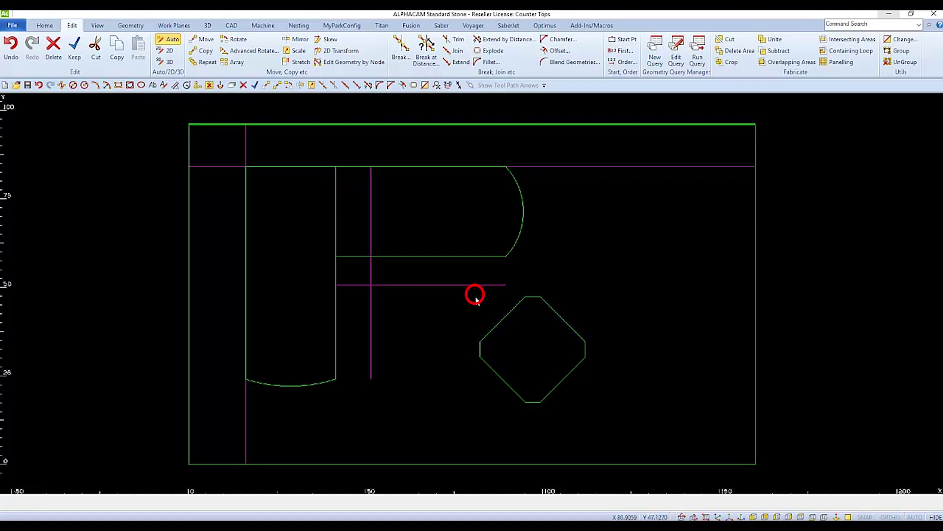
left_click(205, 43)
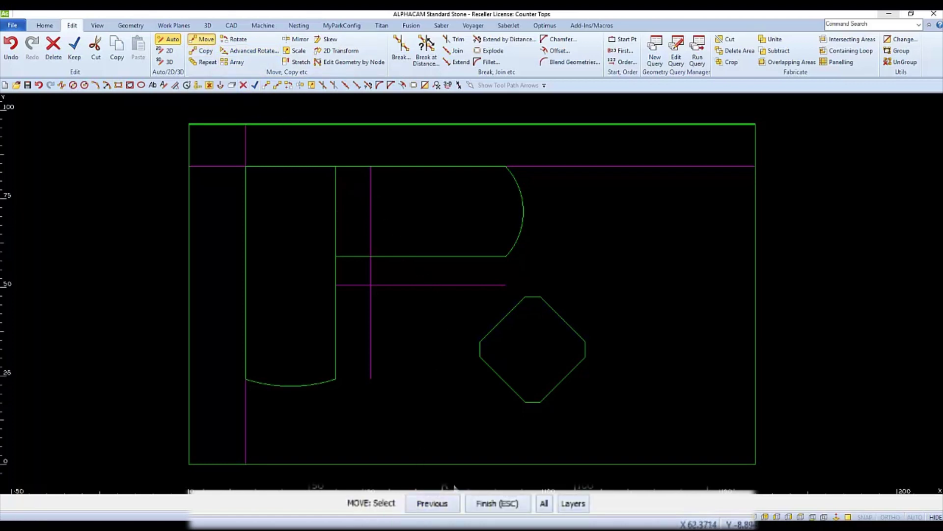
left_click(496, 371)
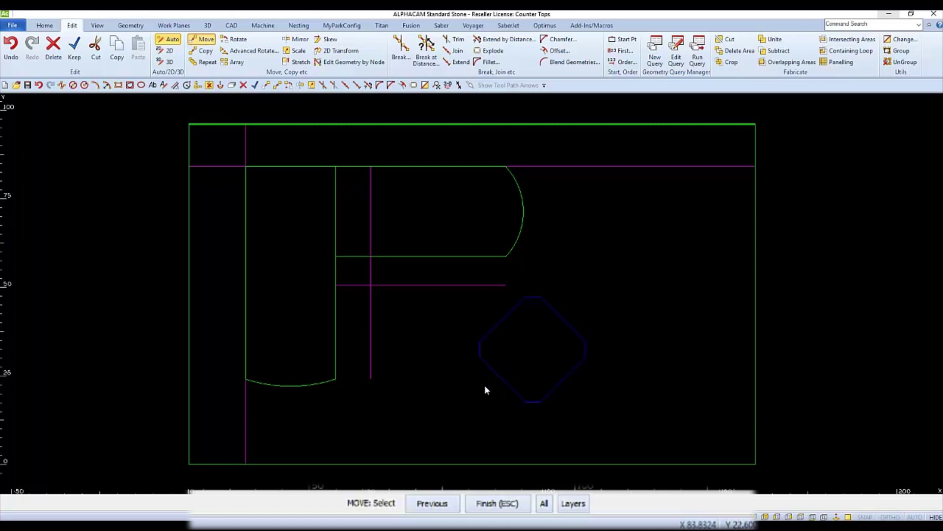
left_click(497, 503)
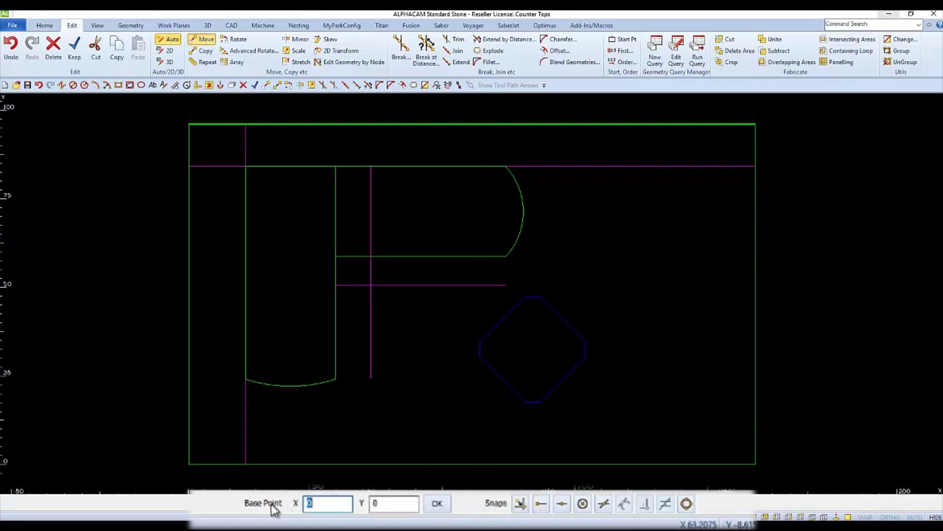
left_click(604, 504)
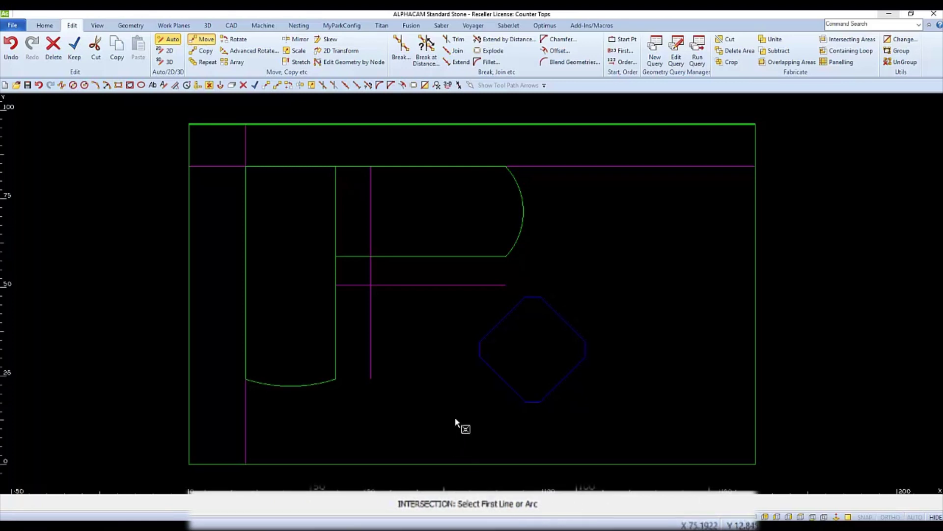
left_click(481, 350)
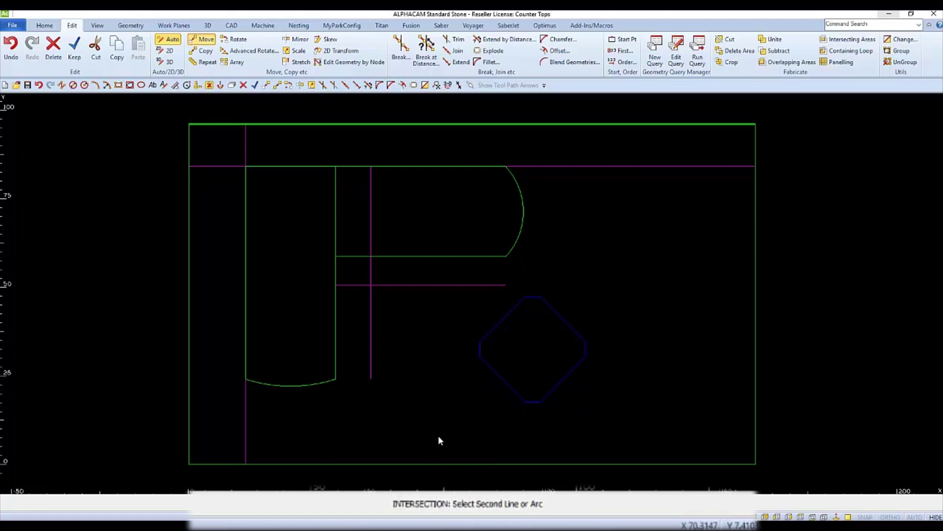
left_click(534, 298)
left_click(533, 297)
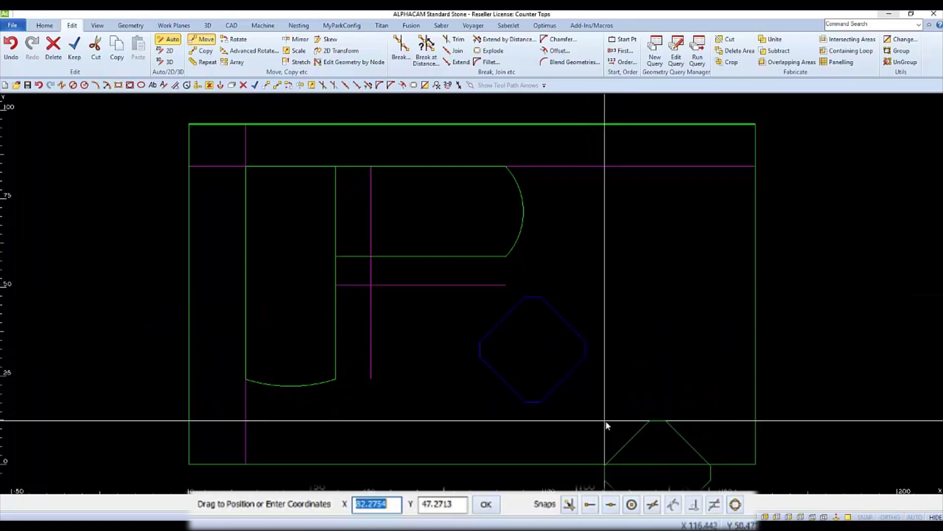
left_click(653, 506)
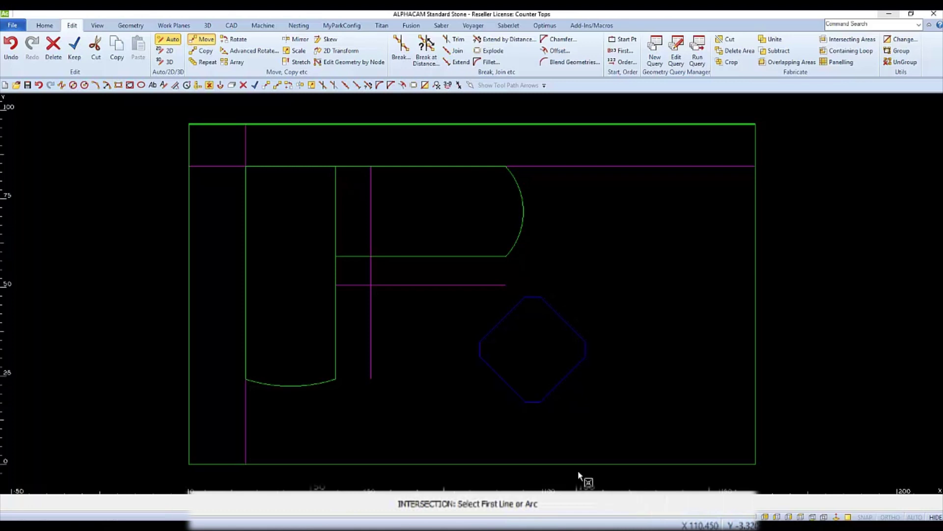
left_click(487, 285)
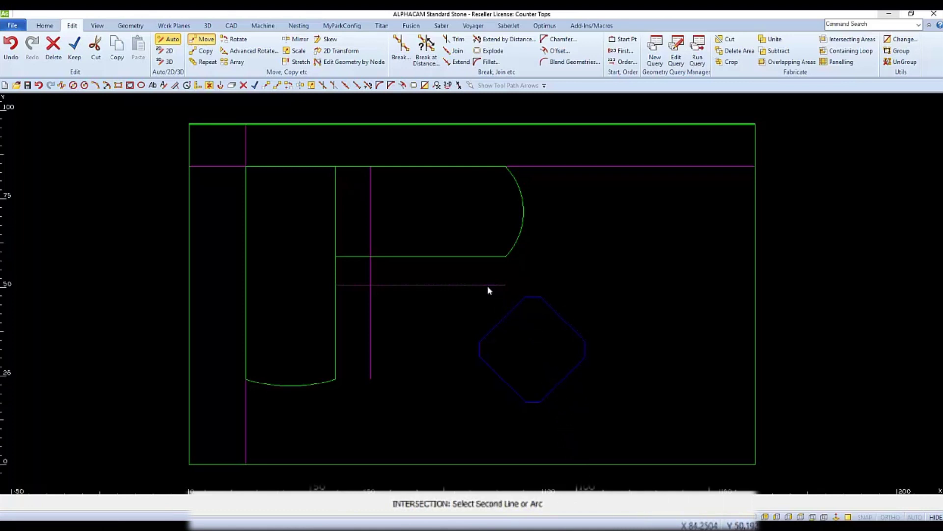
left_click(372, 376)
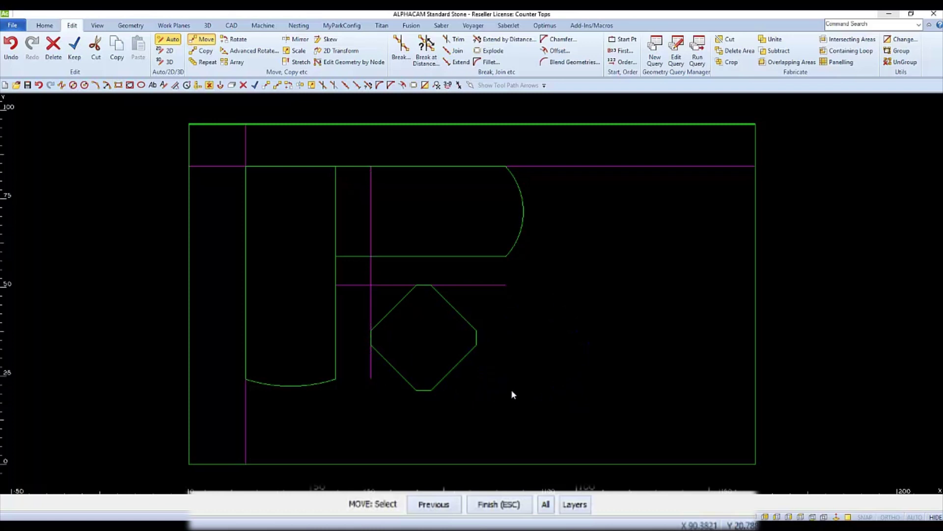
key("Escape")
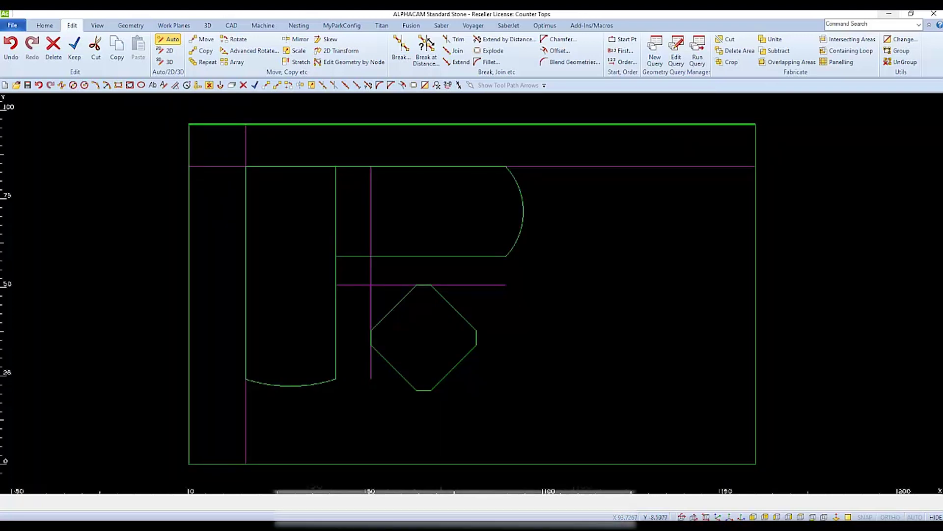
- Delete the four offset construction lines
left_click(53, 47)
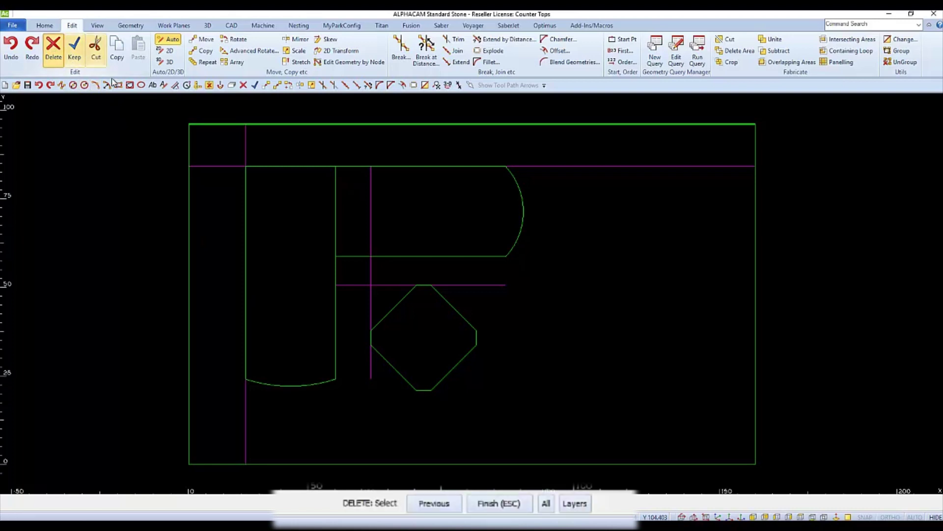
left_click(220, 166)
left_click(246, 147)
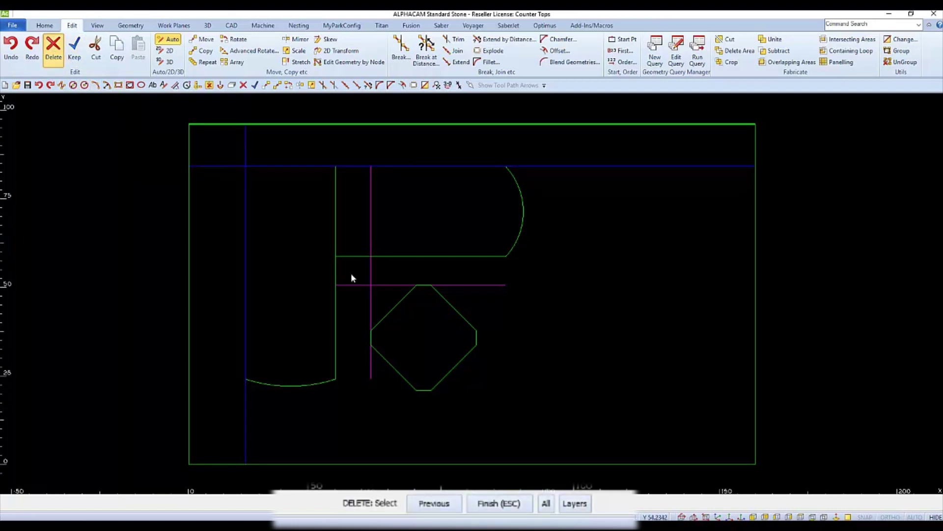
left_click(376, 285)
left_click(371, 276)
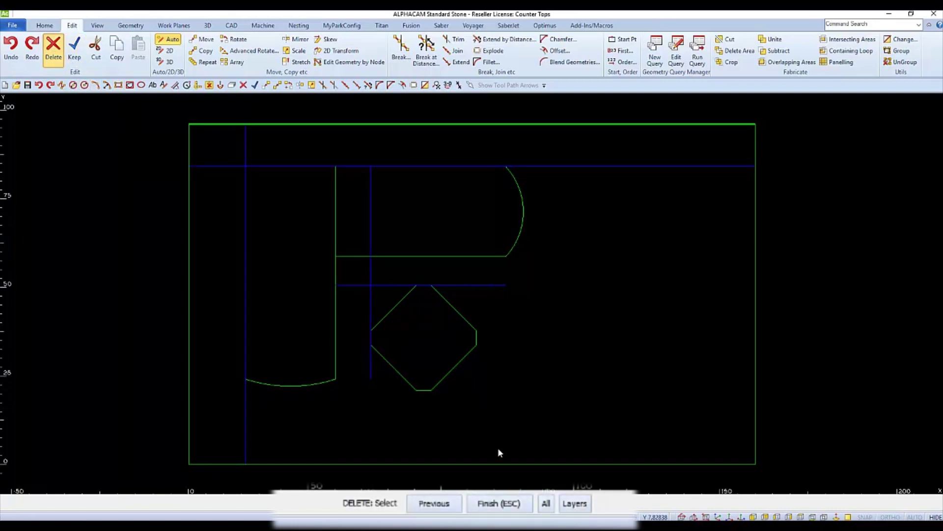
left_click(505, 508)
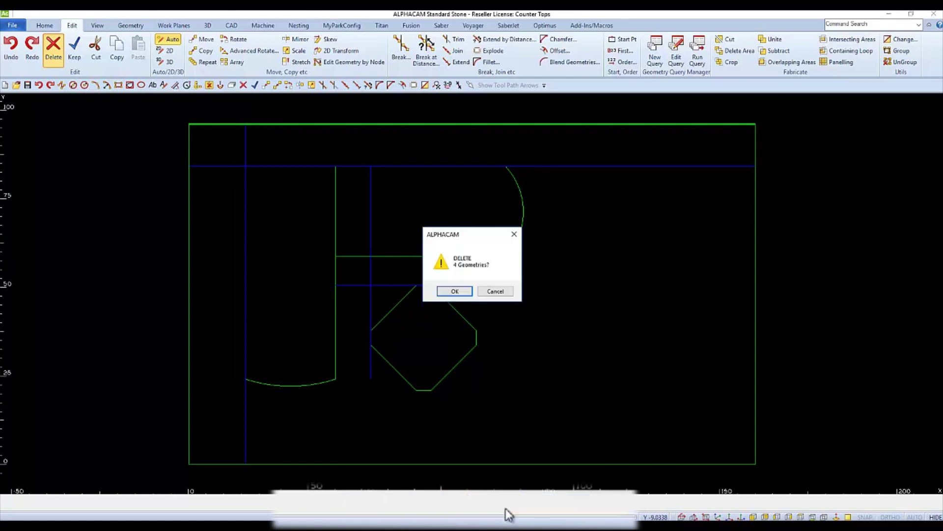
left_click(455, 291)
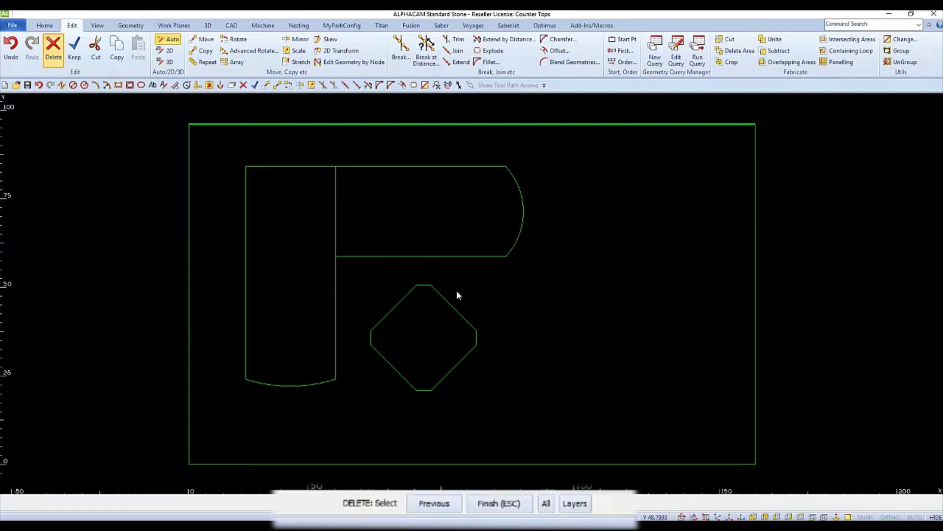
key("Escape")
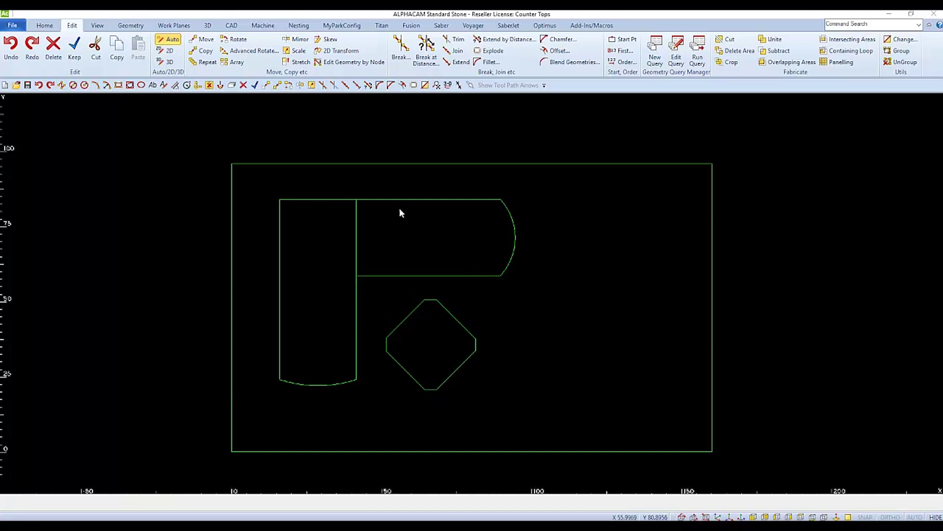
- Move all the lines and the arc of the vertical countertop piece together to a free spot left of the outer rectangle
left_click(202, 41)
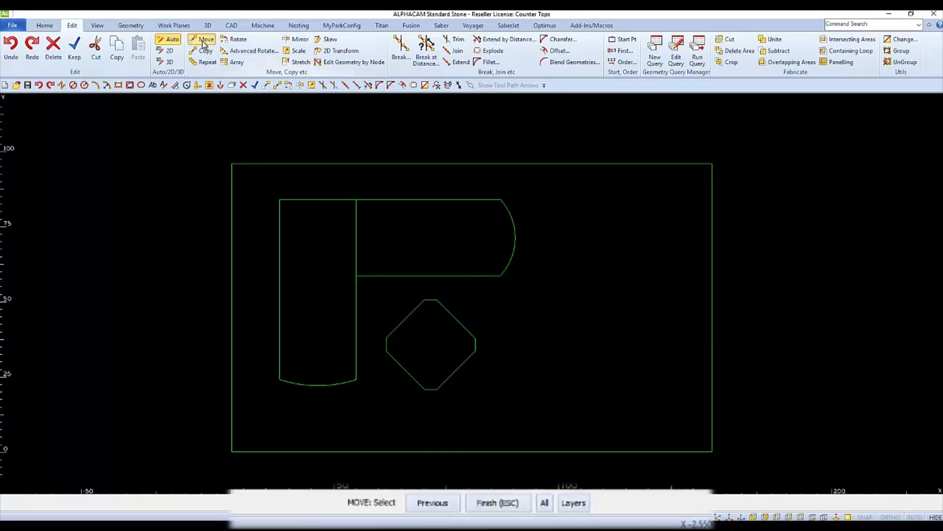
left_click(326, 201)
left_click(319, 199)
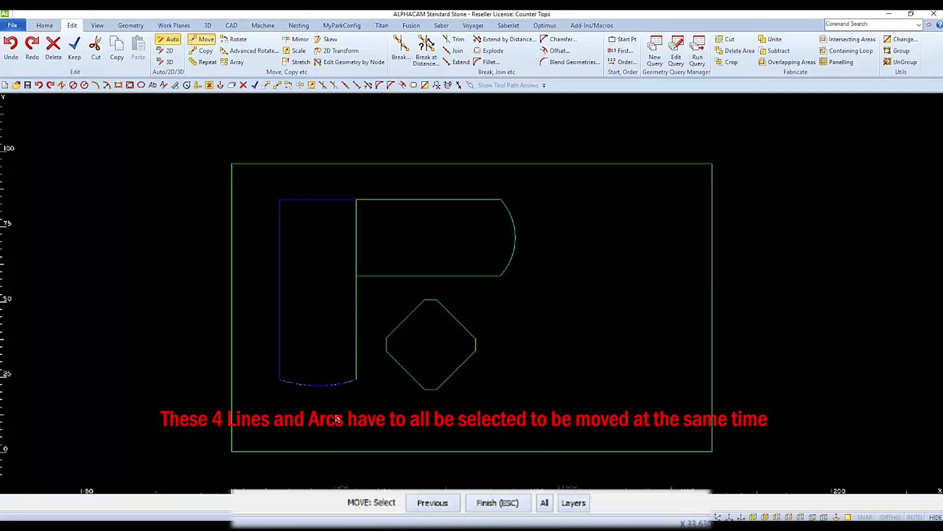
left_click(356, 360)
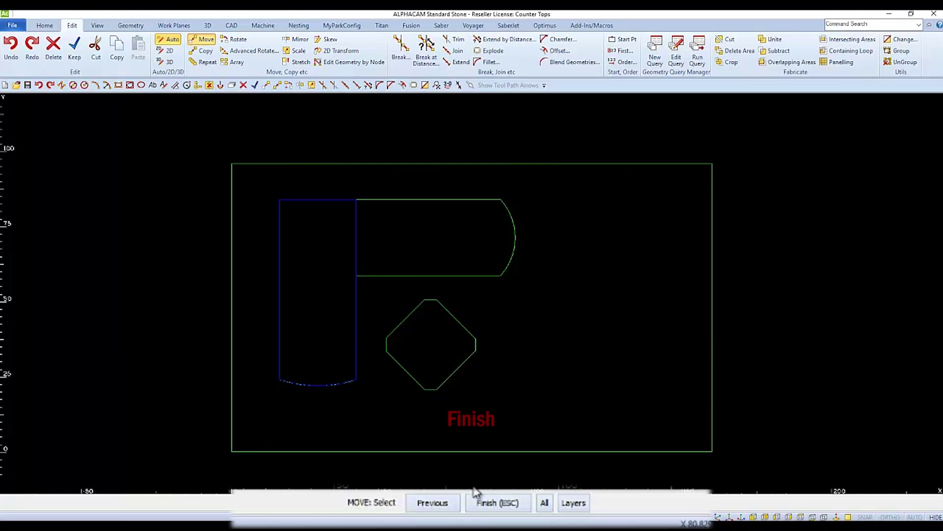
left_click(484, 503)
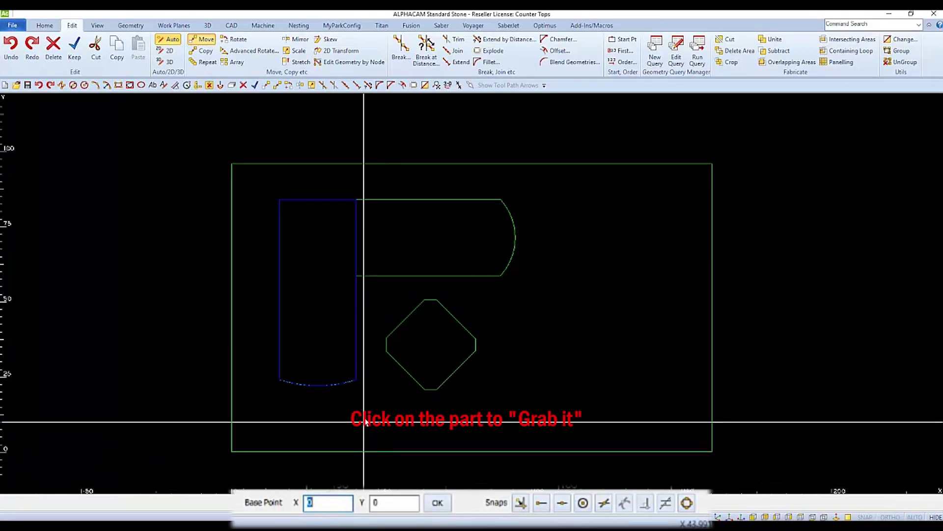
left_click(318, 295)
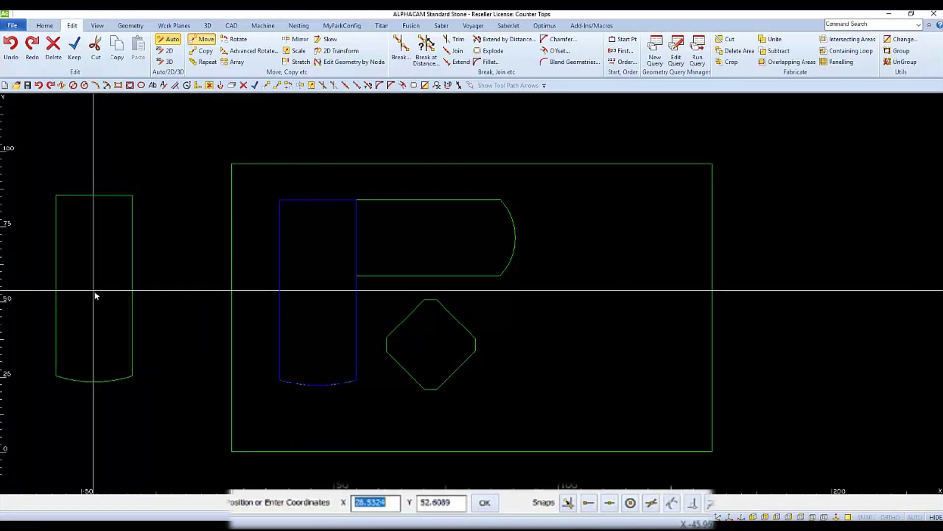
left_click(133, 302)
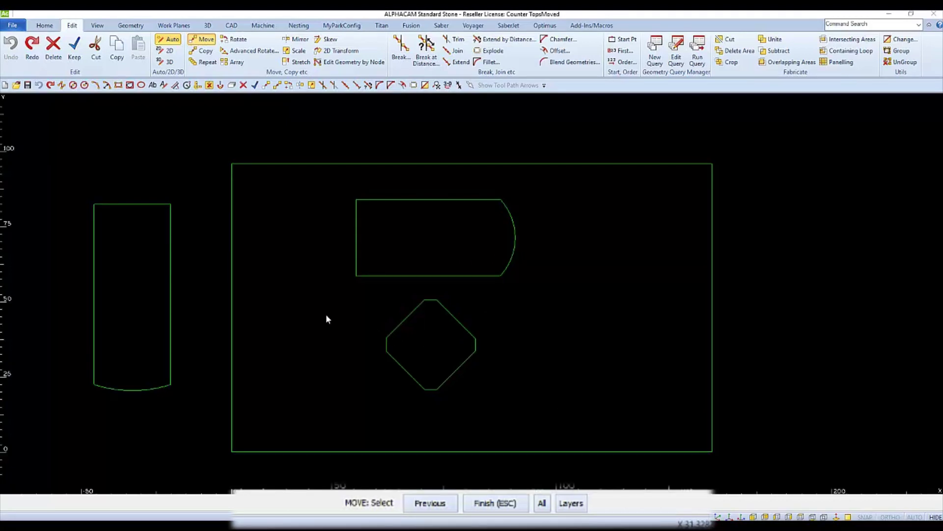
key("Escape")
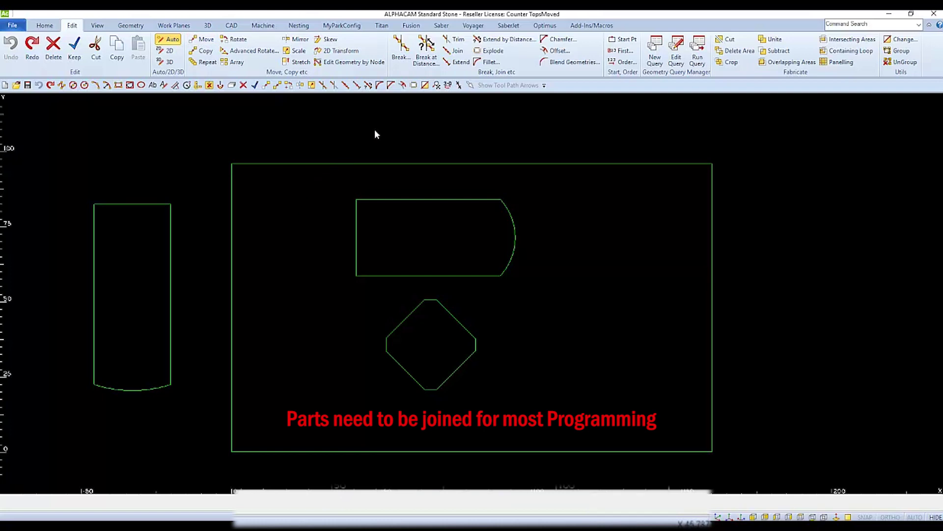
- Join the connecting lines and arcs of the horizontal, vertical and diamond-shaped pieces, selecting each piece with a window
left_click(457, 52)
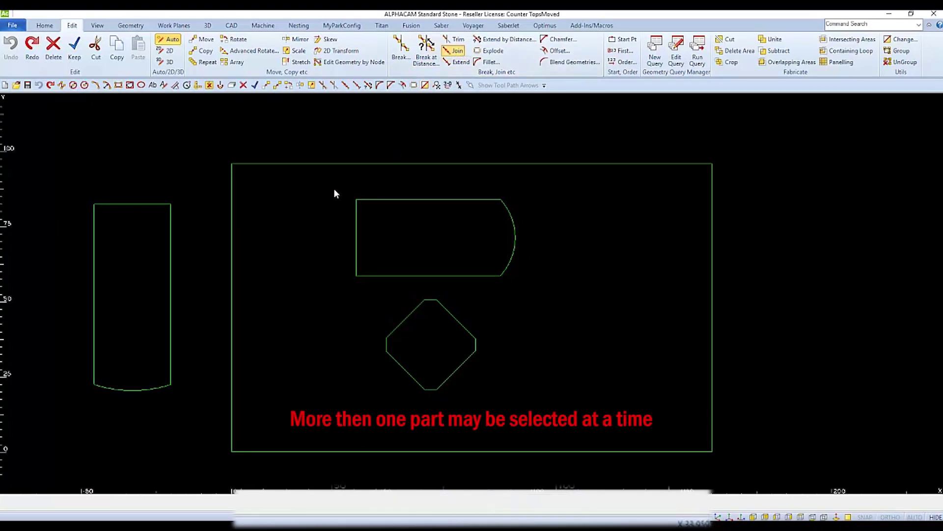
left_click_drag(334, 189, 550, 286)
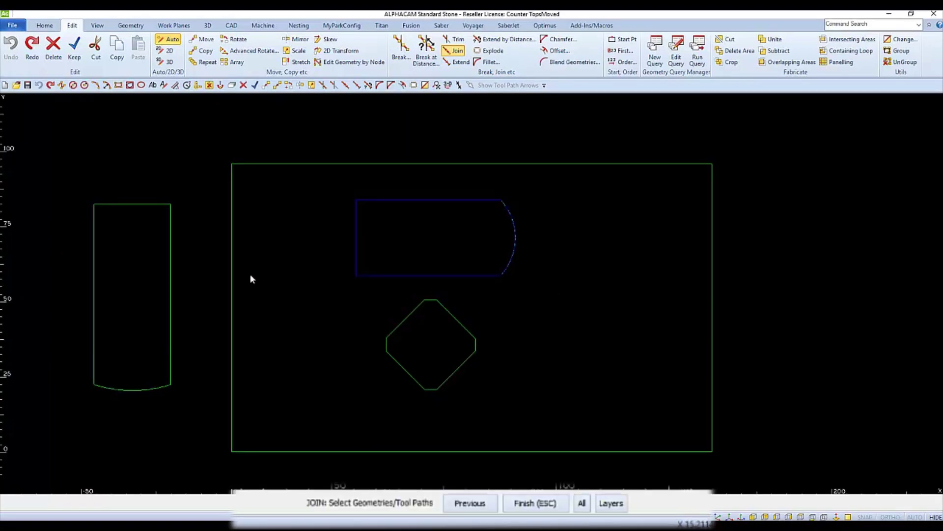
left_click(77, 180)
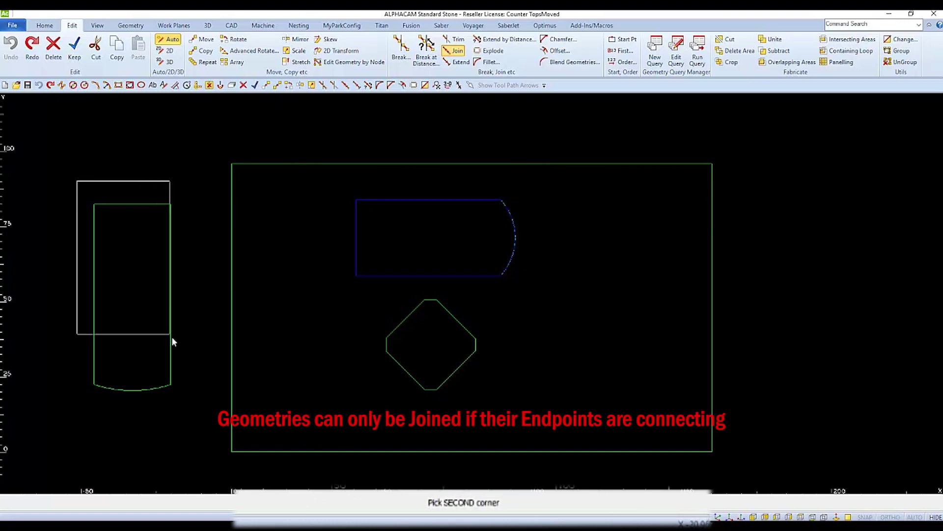
left_click(183, 409)
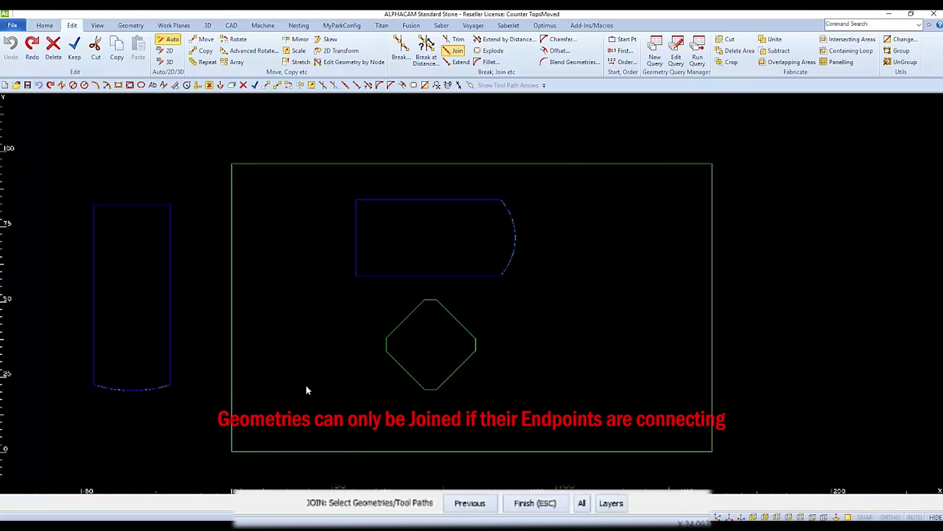
left_click(348, 291)
left_click(519, 419)
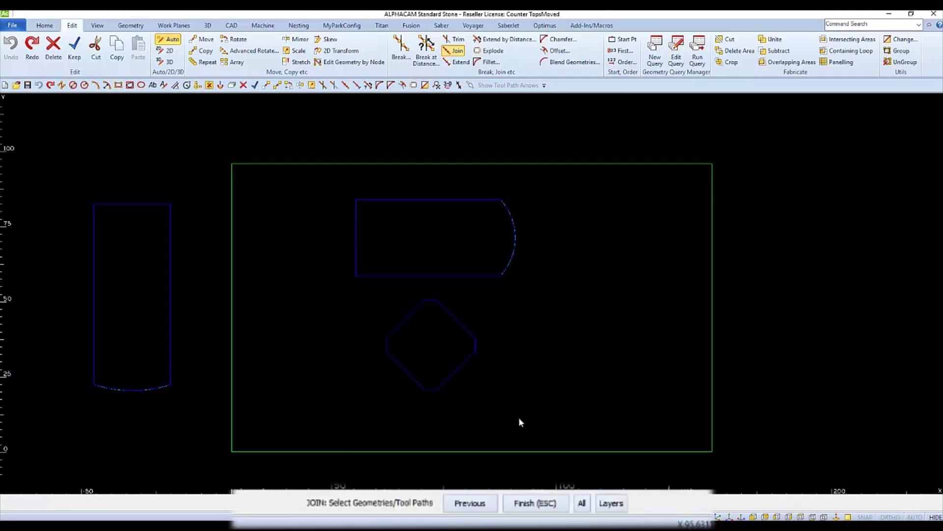
left_click(538, 503)
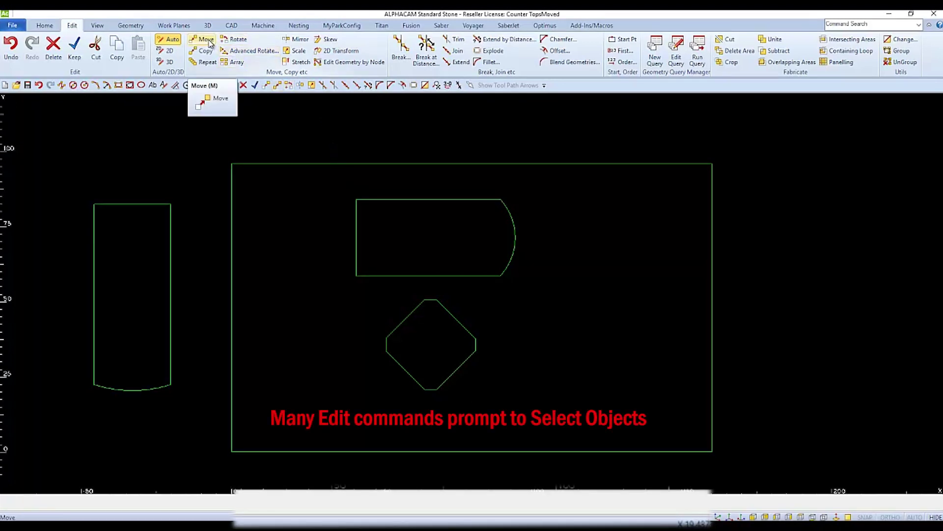
left_click(55, 55)
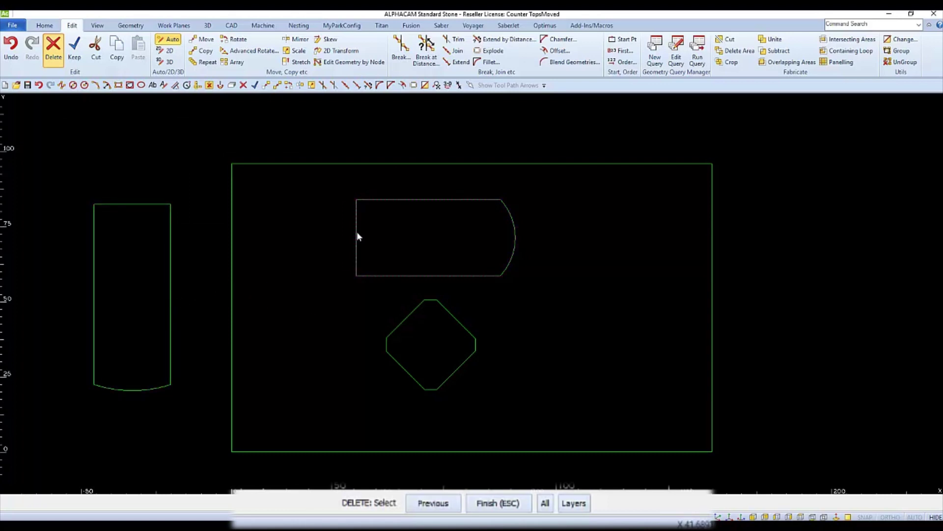
left_click(403, 326)
key("Escape")
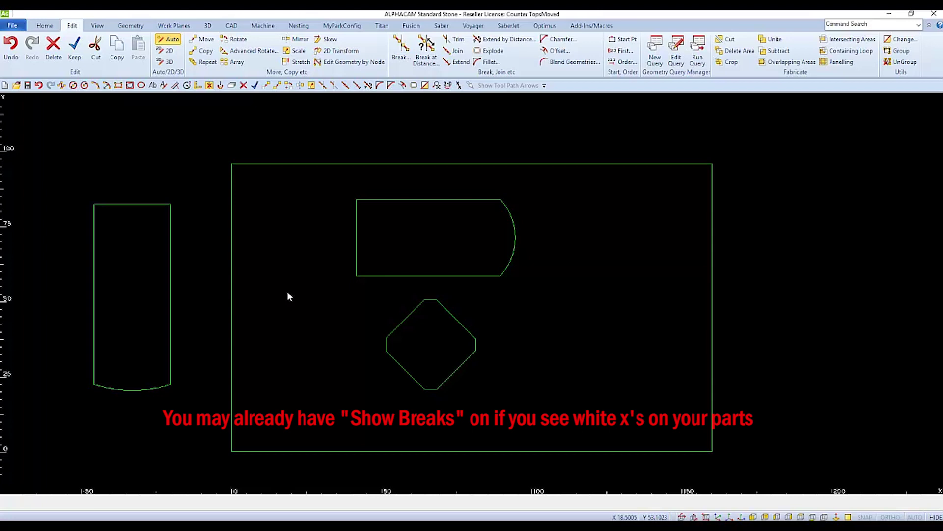
- Turn on Show Breaks to mark the break points on the countertop geometry
left_click(459, 86)
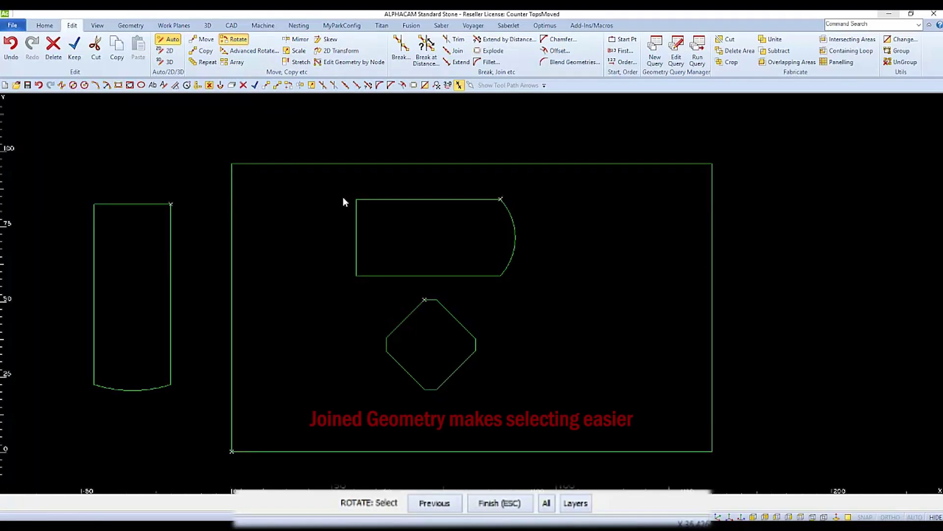
- Rotate the horizontal countertop piece inside the outer rectangle by 270 degrees about its middle, with 1 copy including the original
left_click(387, 203)
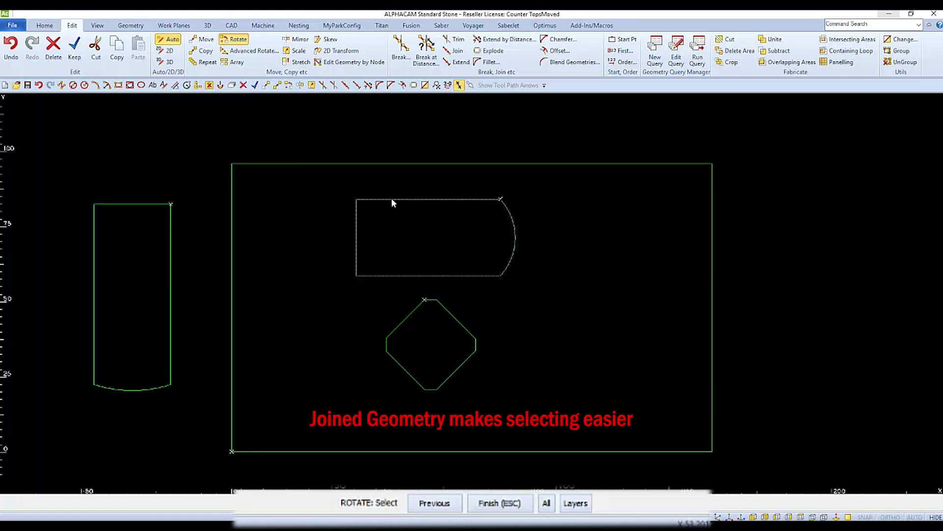
left_click(391, 201)
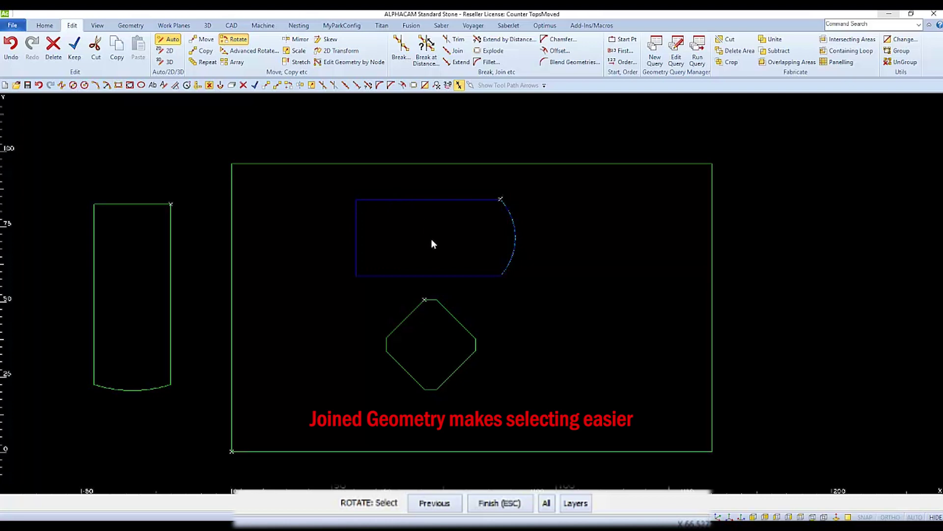
key("Escape")
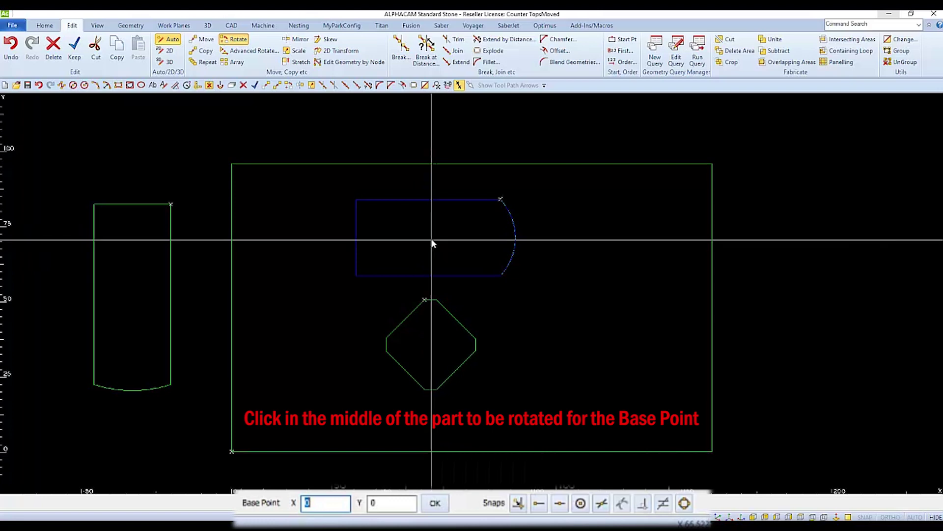
left_click(431, 240)
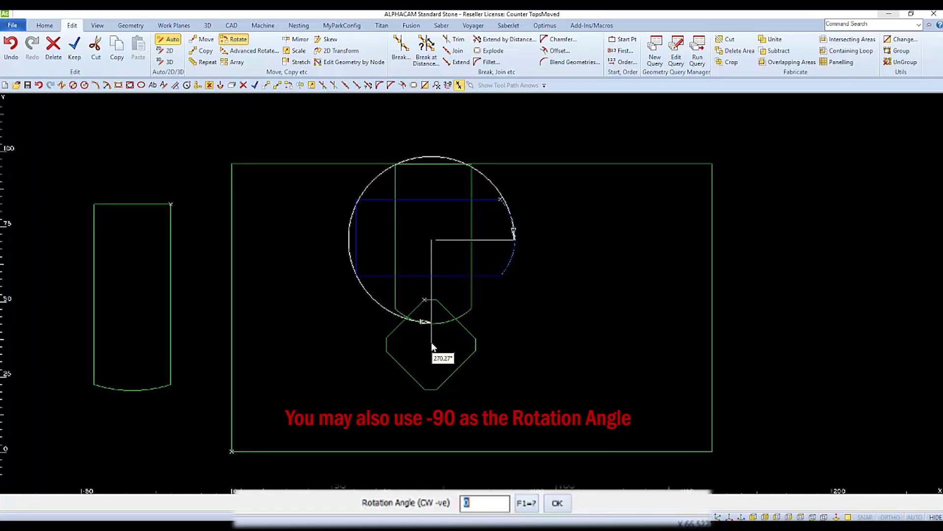
type("27")
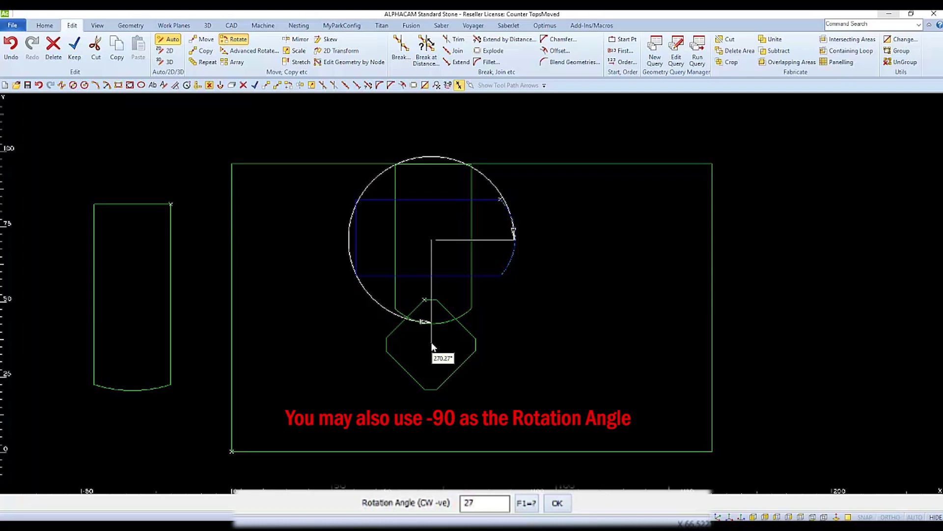
type("0")
key("Return")
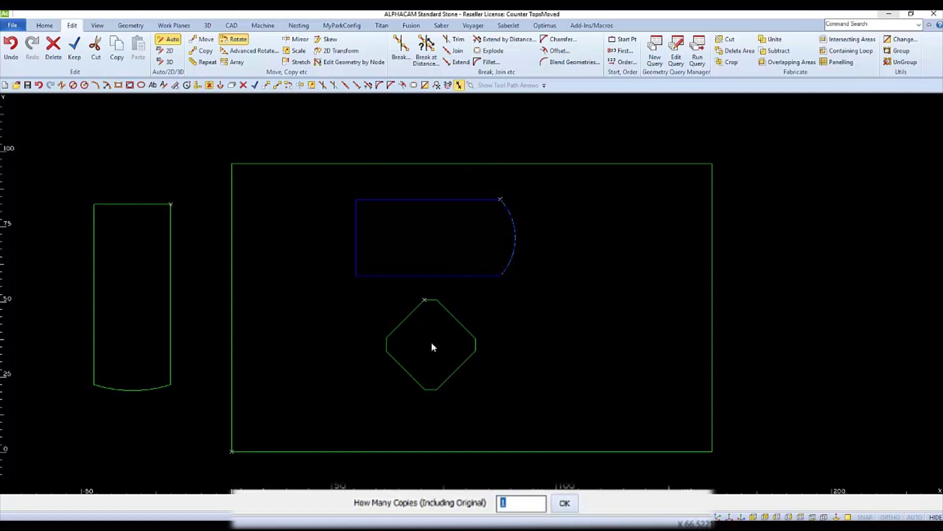
key("Return")
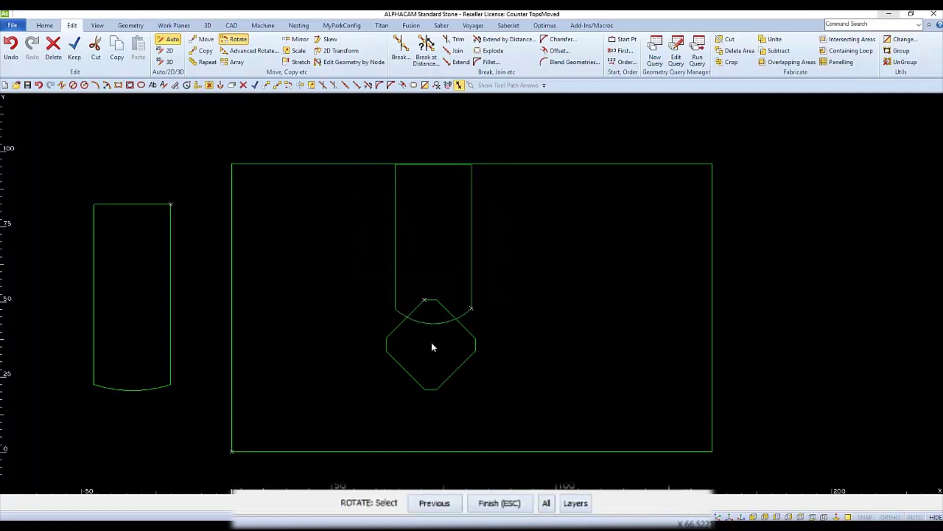
- Rotate the diamond-shaped piece by 45 degrees about its centre, with 1 copy including the original, and end the Rotate command
left_click(453, 375)
key("Escape")
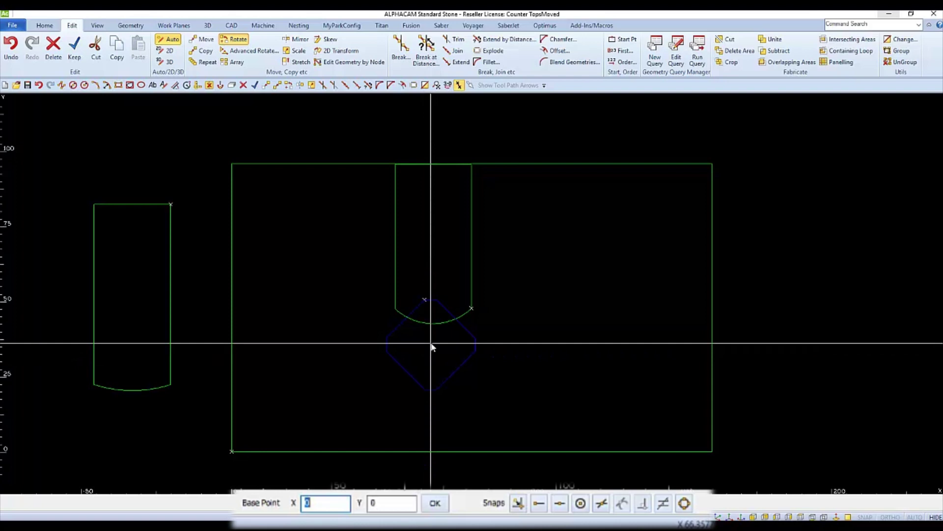
left_click(431, 344)
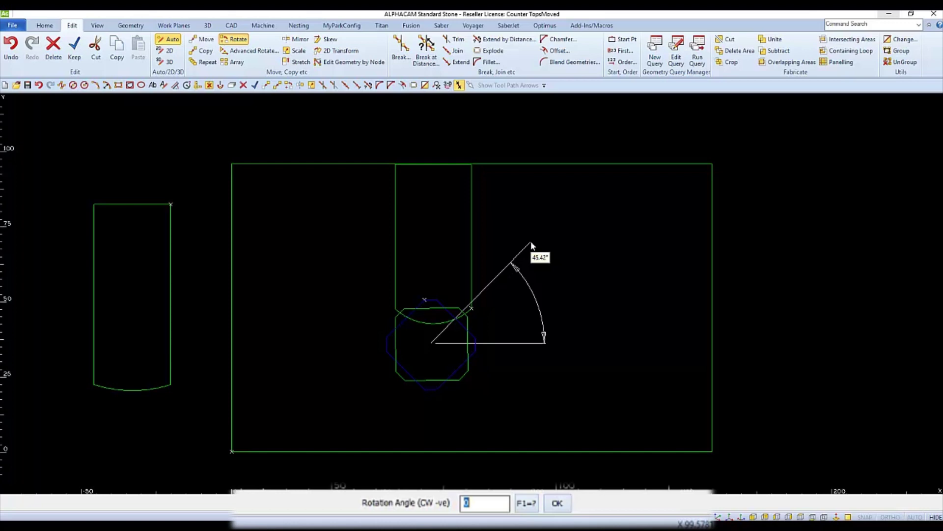
type("45")
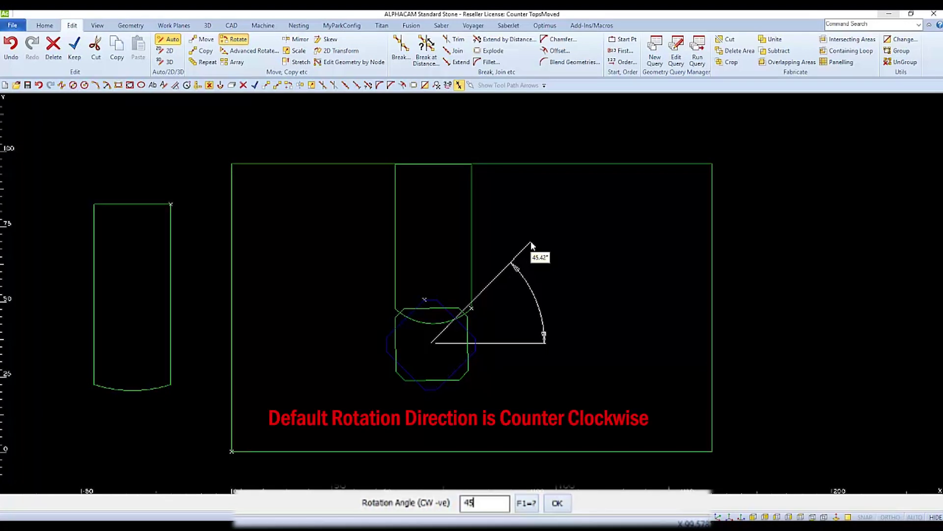
key("Return")
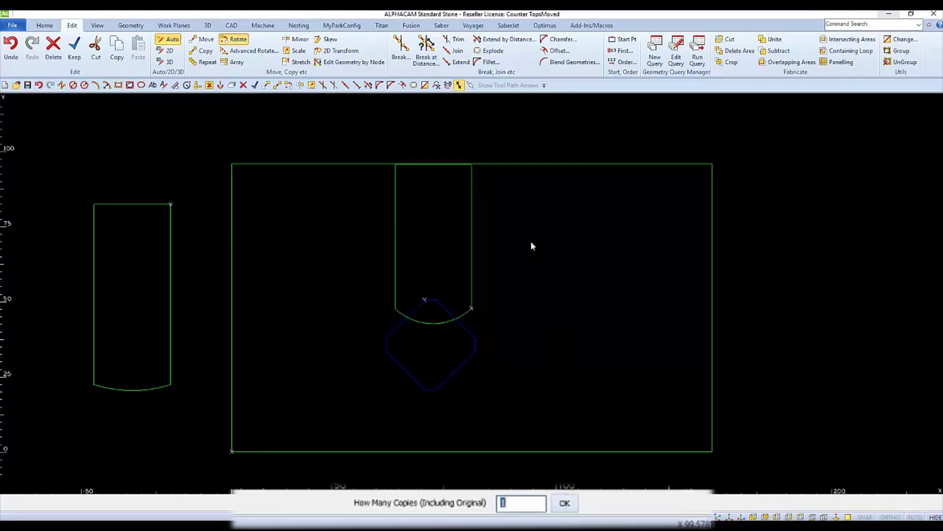
key("Return")
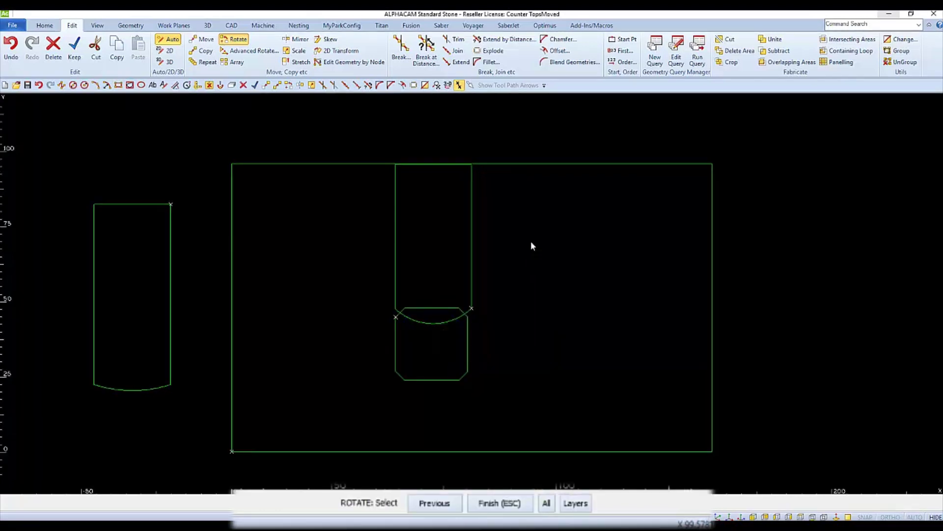
key("Escape")
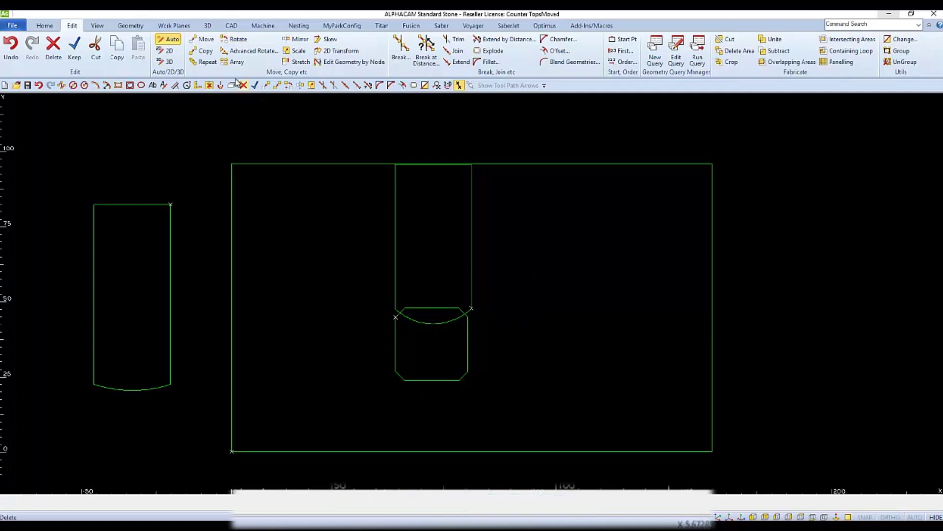
- Move the arc-ended piece from inside the outer rectangle to the free space to the right of it
left_click(205, 42)
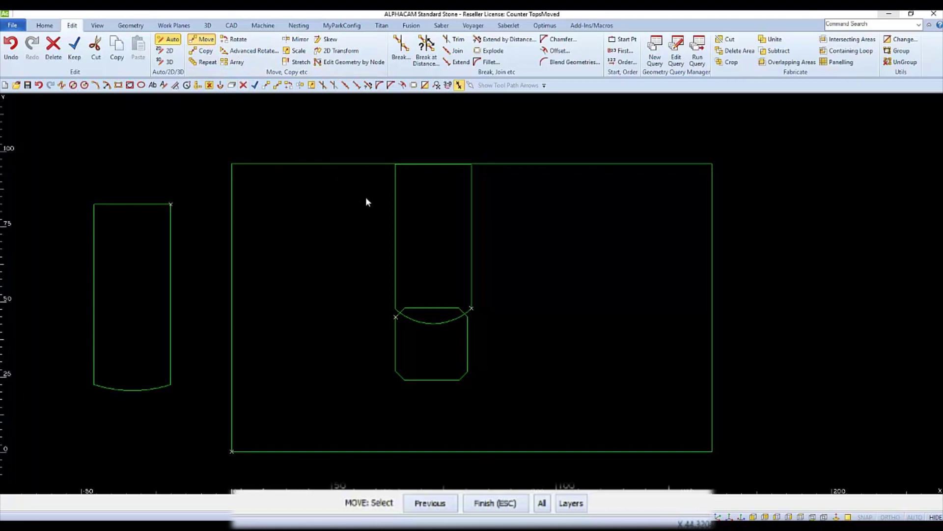
left_click(394, 227)
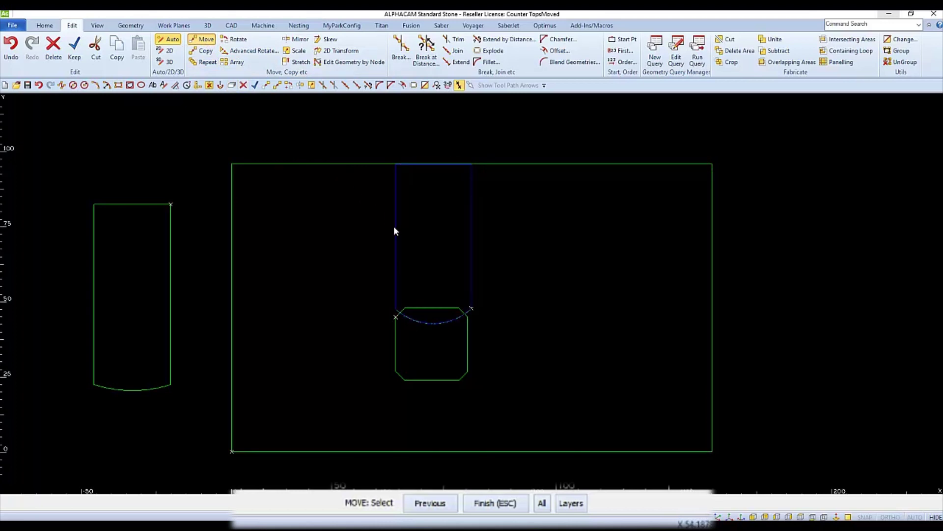
right_click(420, 239)
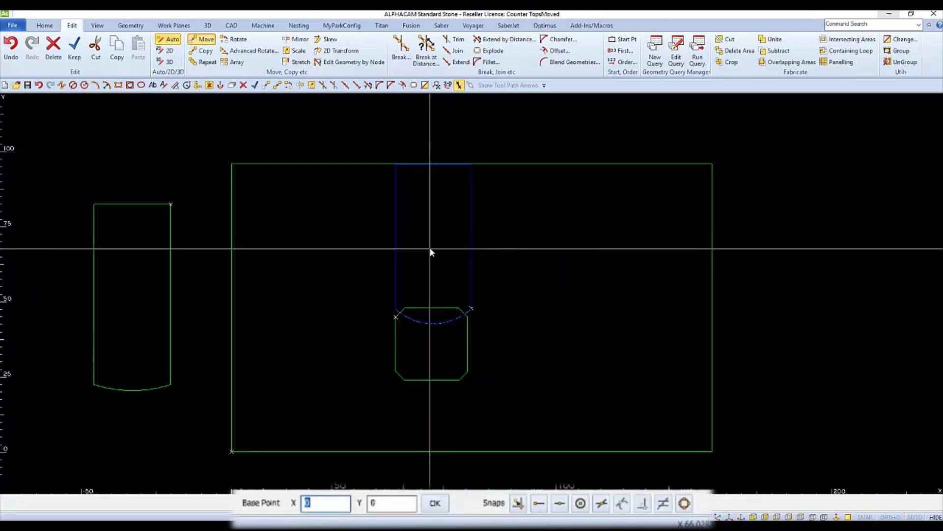
left_click(430, 252)
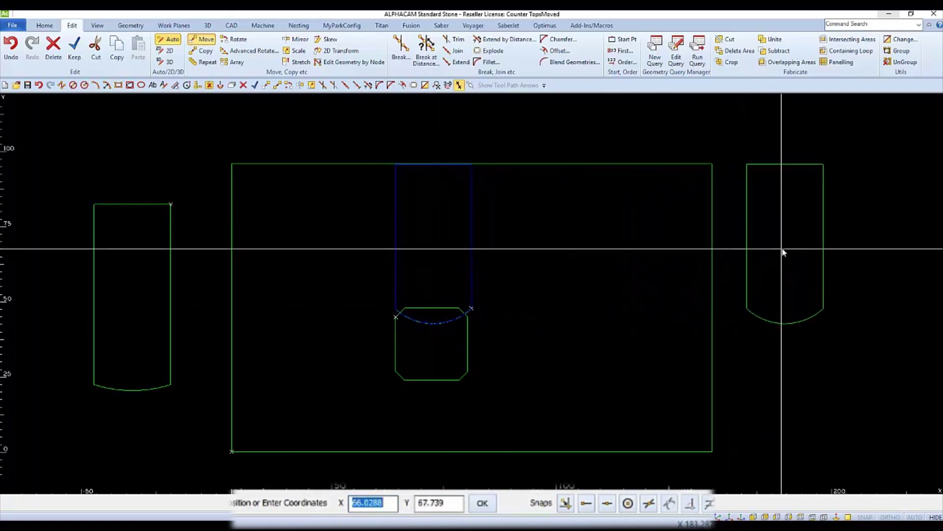
left_click(782, 250)
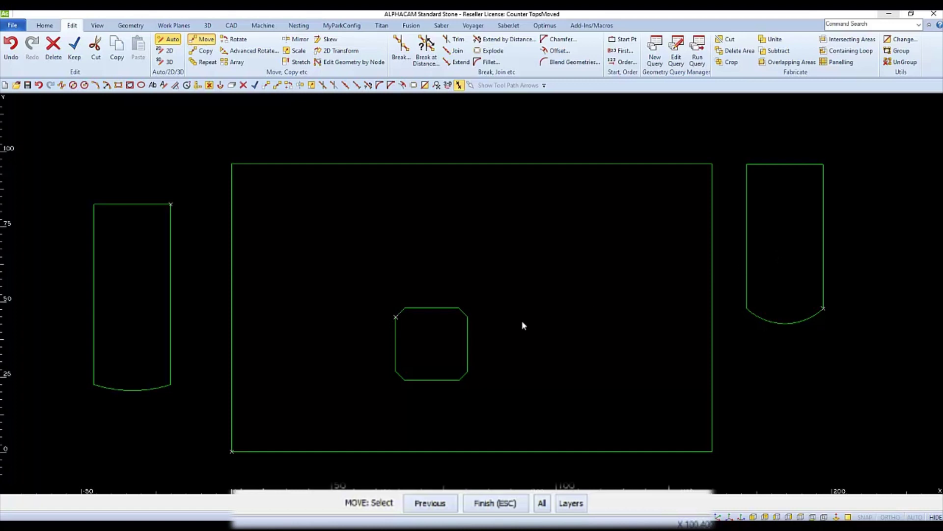
- Move the square piece with clipped corners out of the outer rectangle to just below the arc-ended piece on the right
left_click(468, 332)
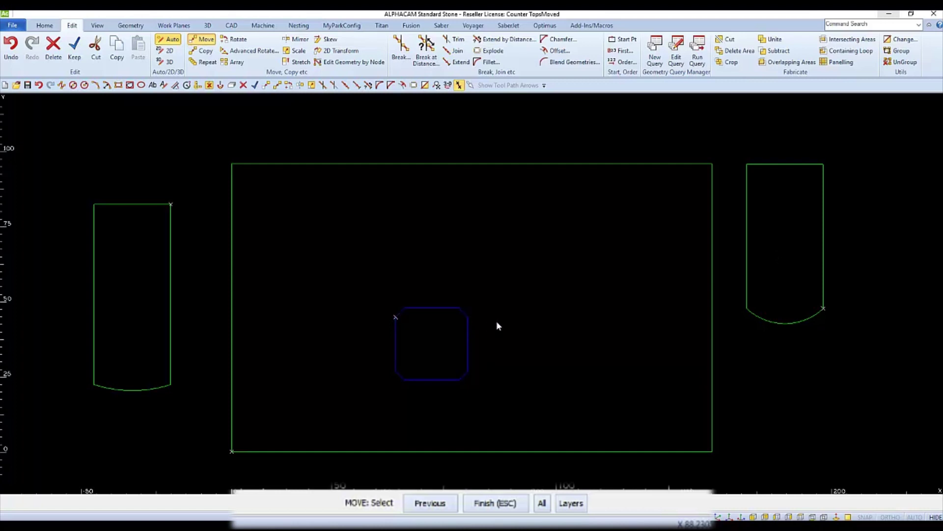
key("Escape")
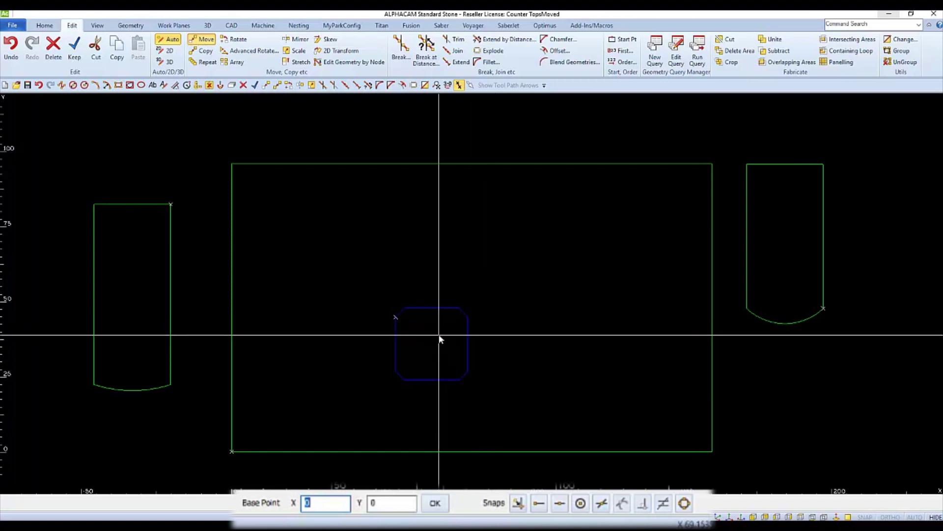
left_click(431, 344)
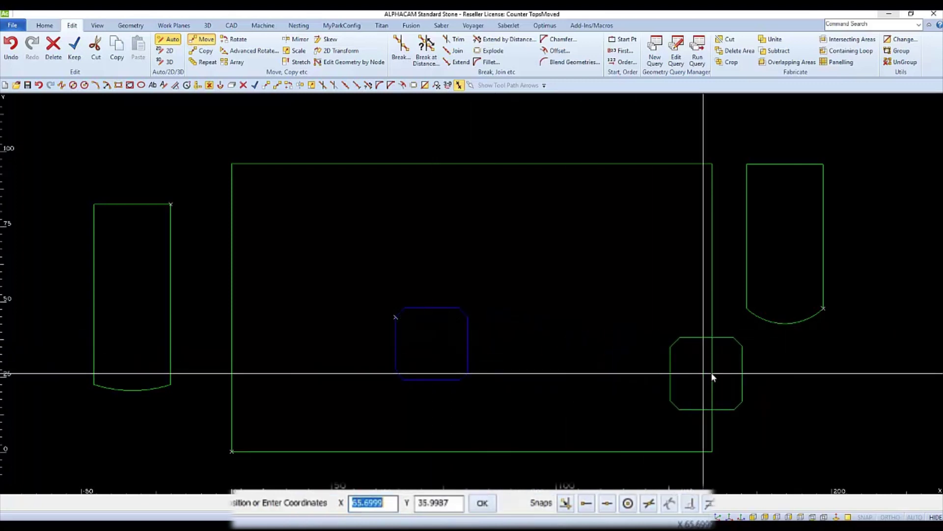
left_click(784, 382)
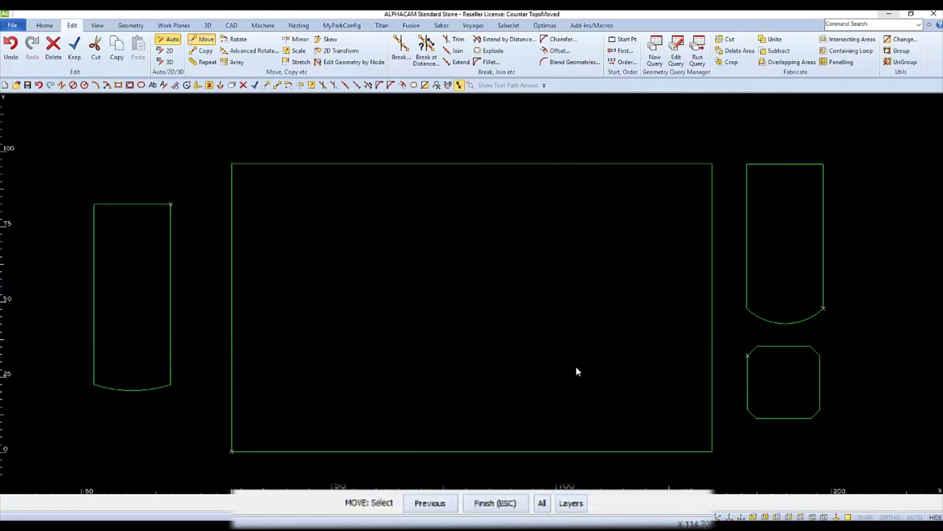
key("Escape")
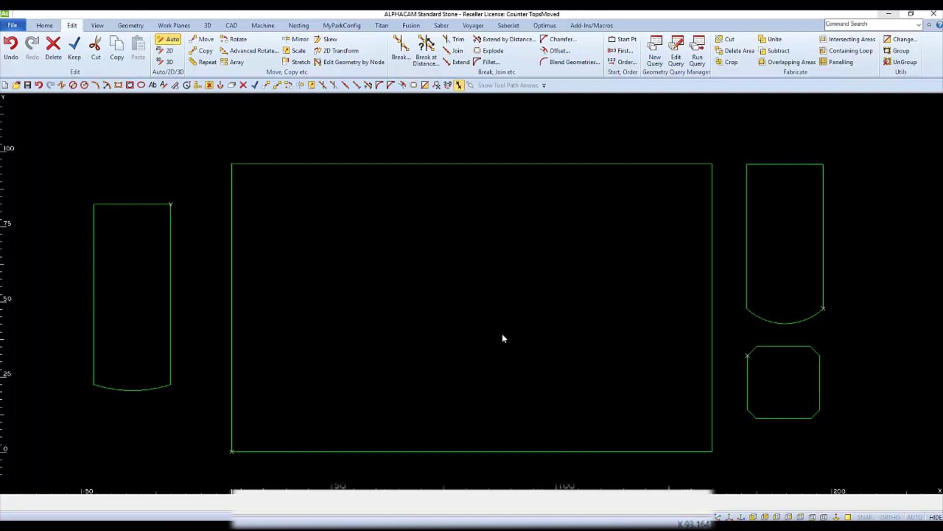
- Copy the square piece with clipped corners three times, stacking the copies in a vertical column to the right of the arc-ended piece
left_click(206, 52)
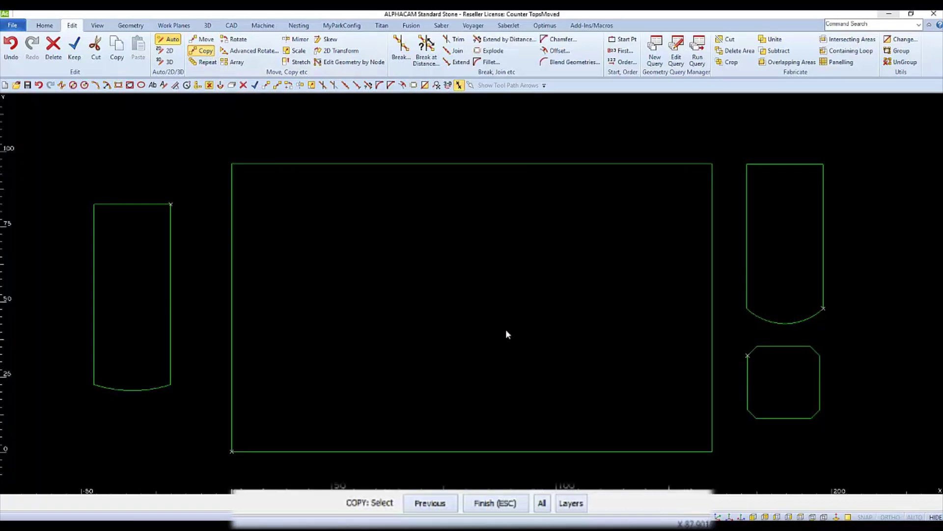
left_click(748, 390)
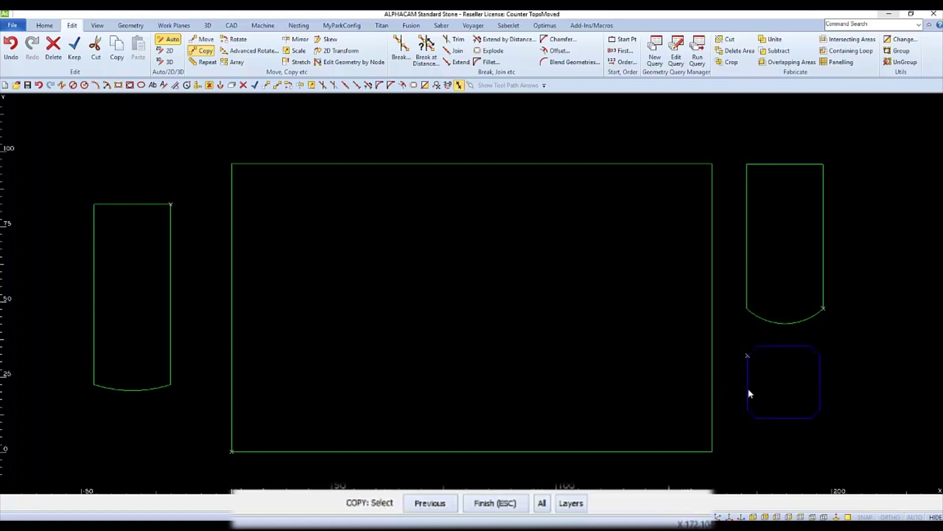
left_click(496, 502)
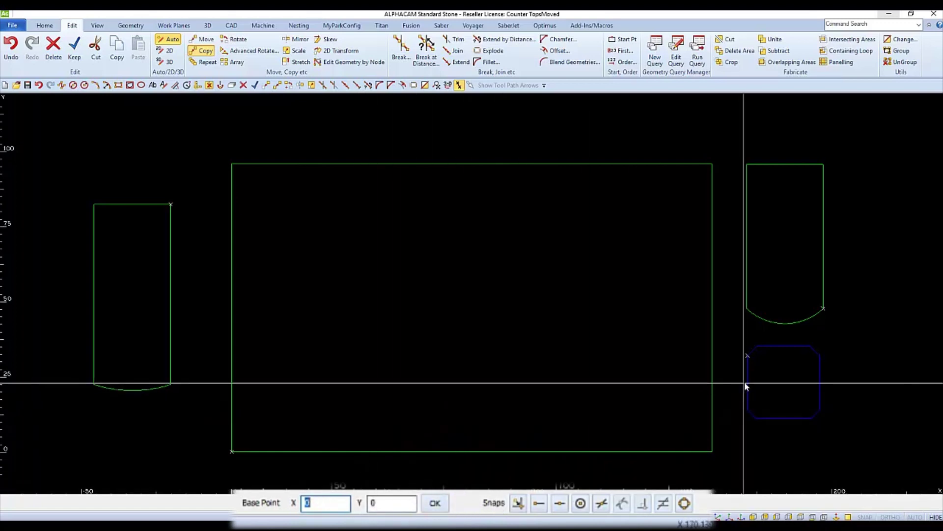
left_click(788, 382)
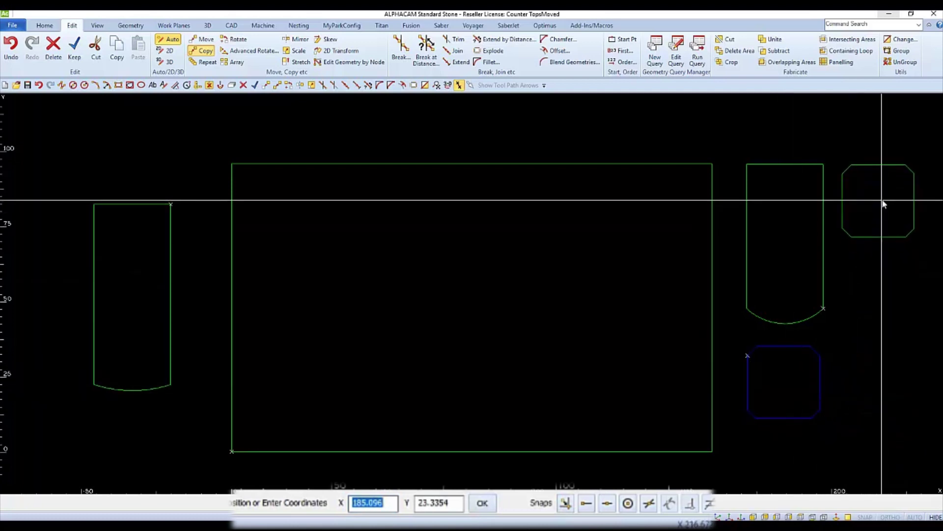
left_click(883, 201)
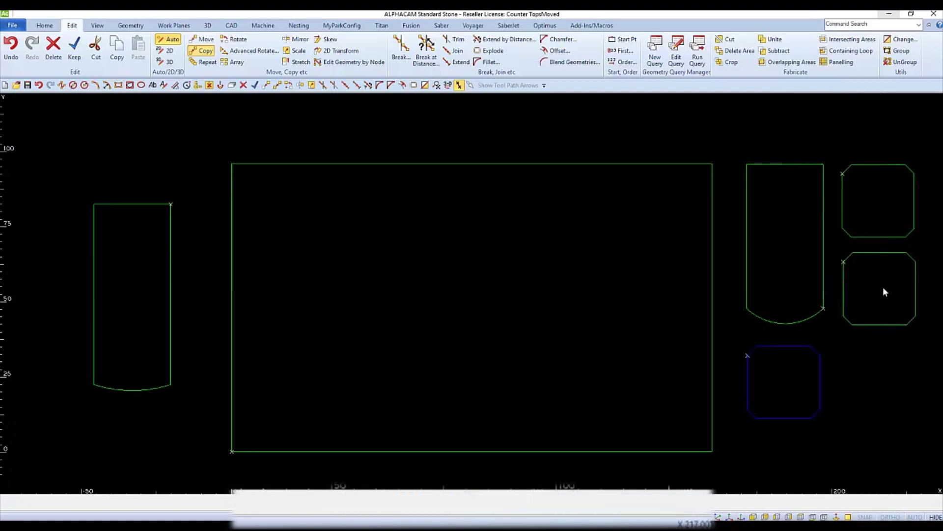
left_click(883, 290)
left_click(886, 382)
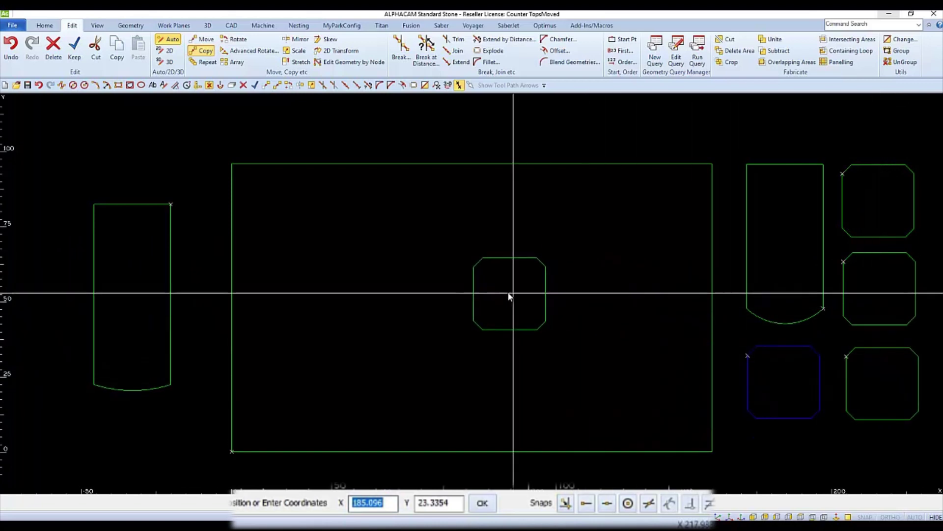
key("Escape")
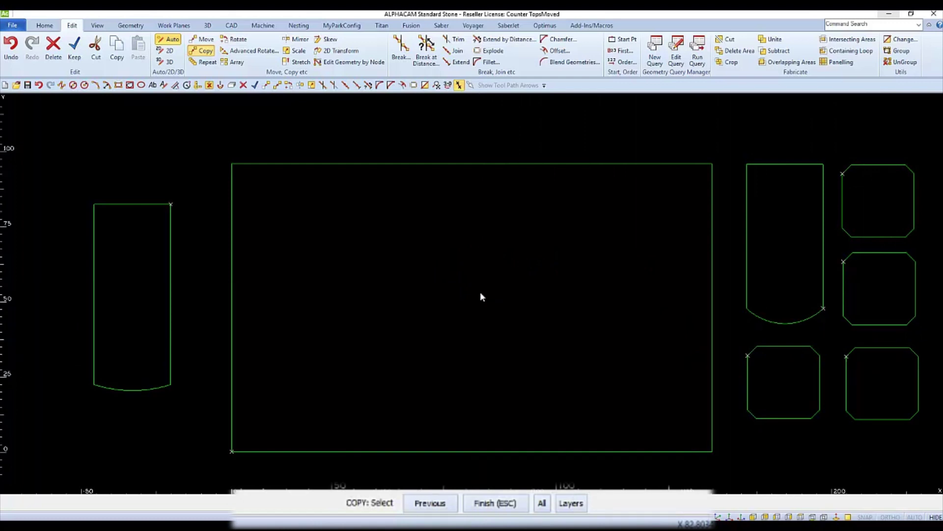
key("Escape")
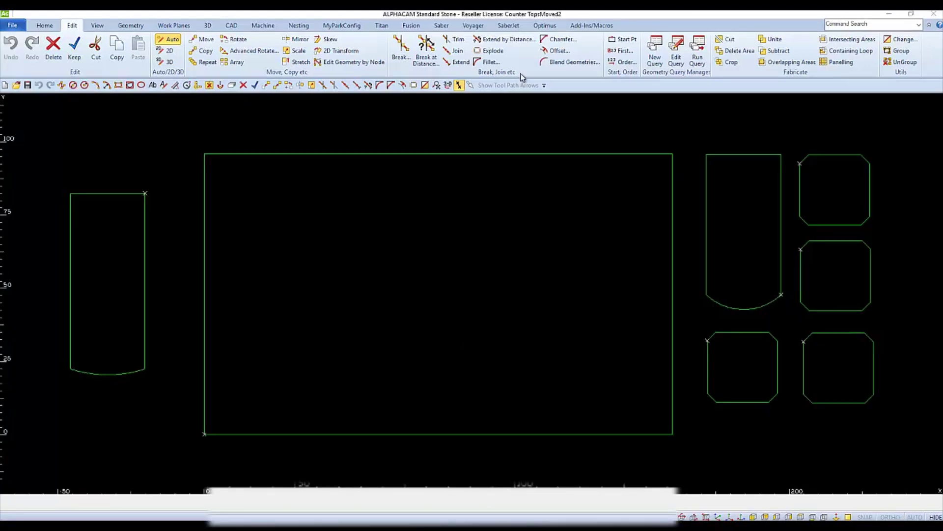
- Offset the outer rectangle's top and left edges inward by a distance of 10 as individual lines
left_click(557, 51)
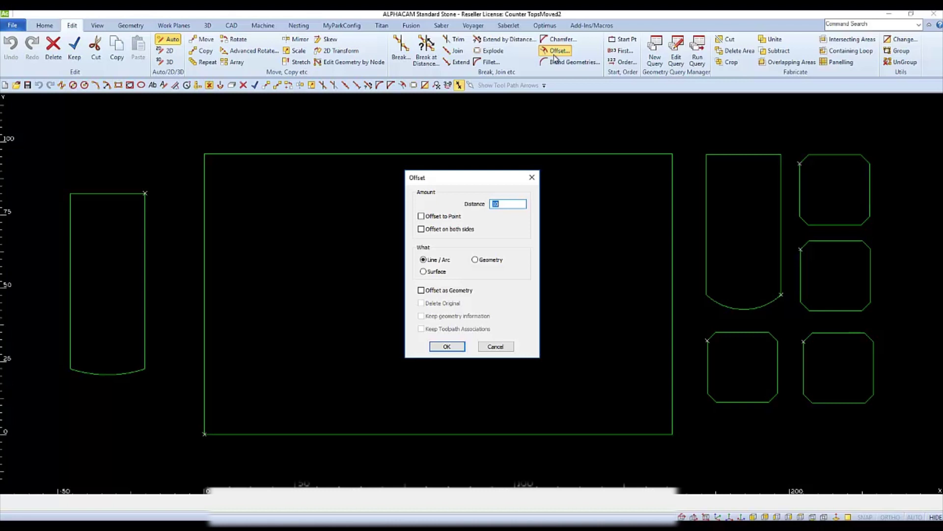
type("10")
left_click(447, 347)
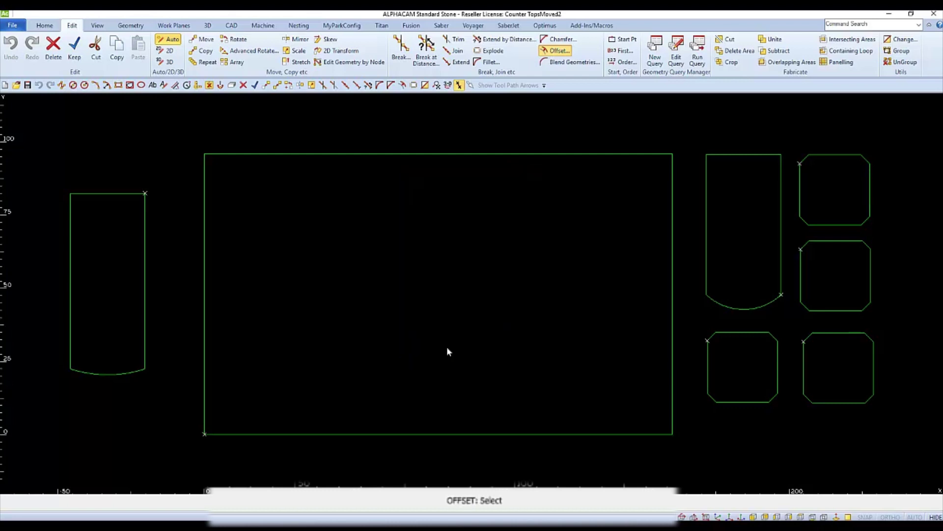
left_click(428, 154)
left_click(425, 199)
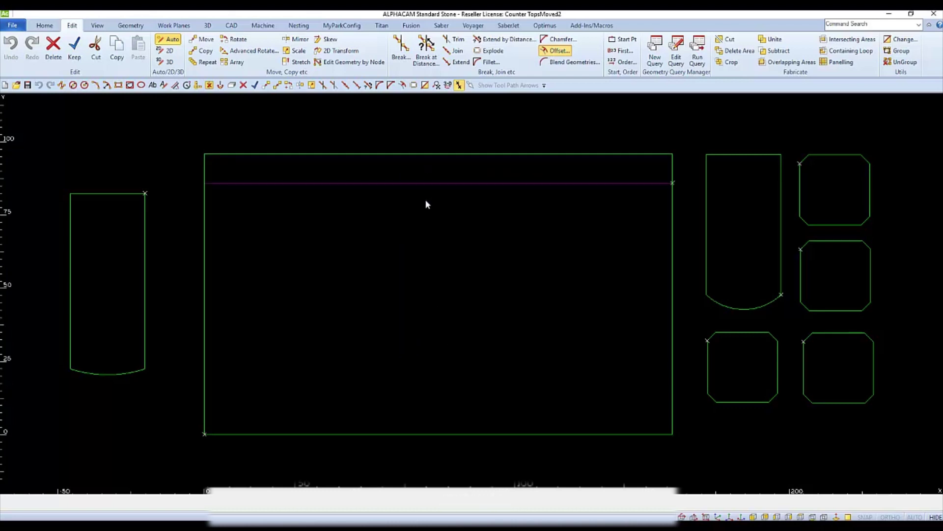
left_click(205, 300)
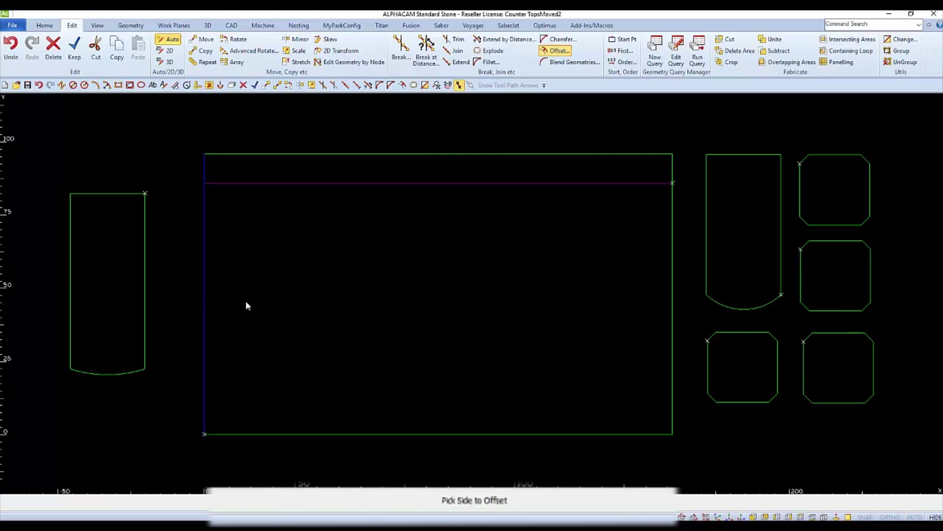
left_click(306, 300)
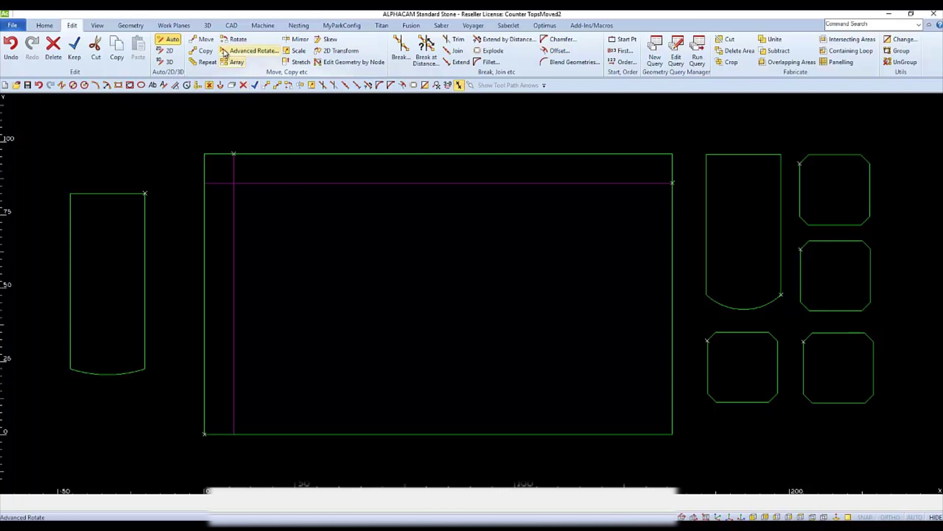
- Move the arc-ended piece left of the rectangle by its upper-left corner to the intersection of the two offset lines
left_click(207, 41)
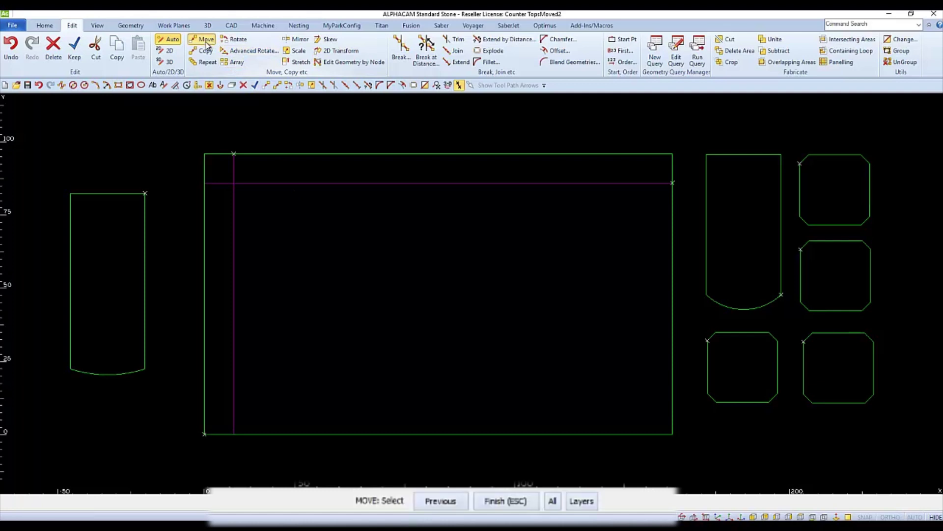
left_click(126, 194)
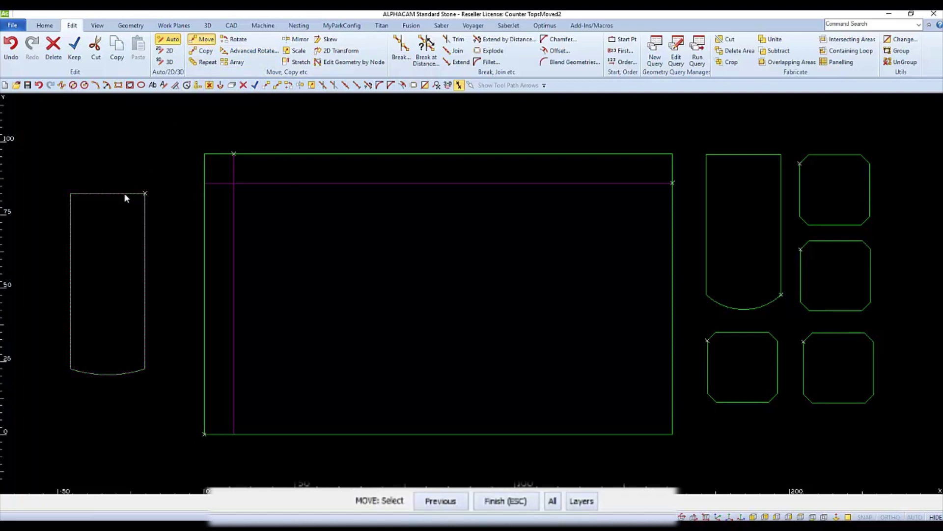
left_click(126, 194)
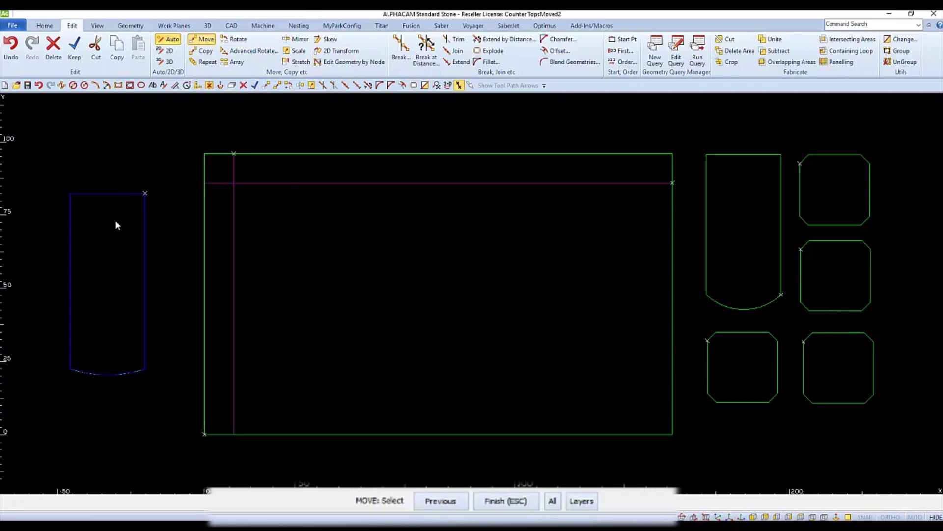
key("Escape")
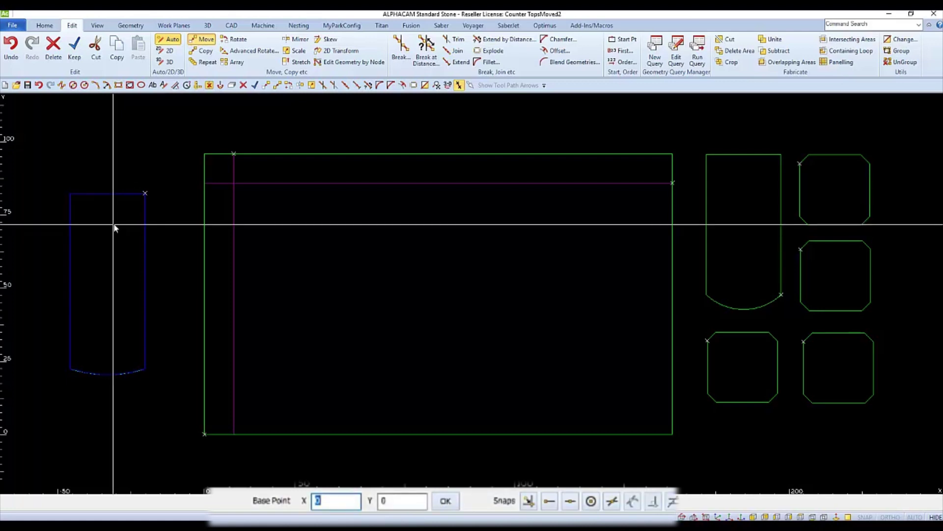
key("e")
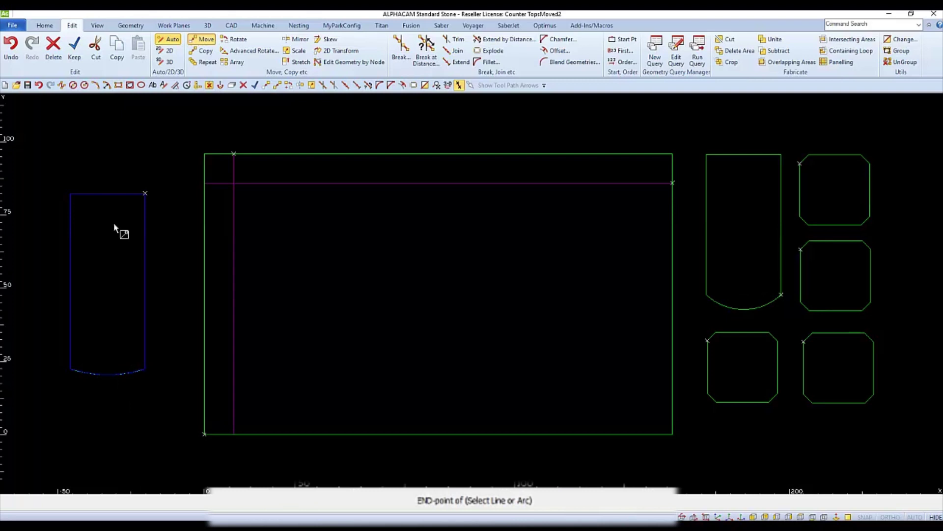
left_click(83, 193)
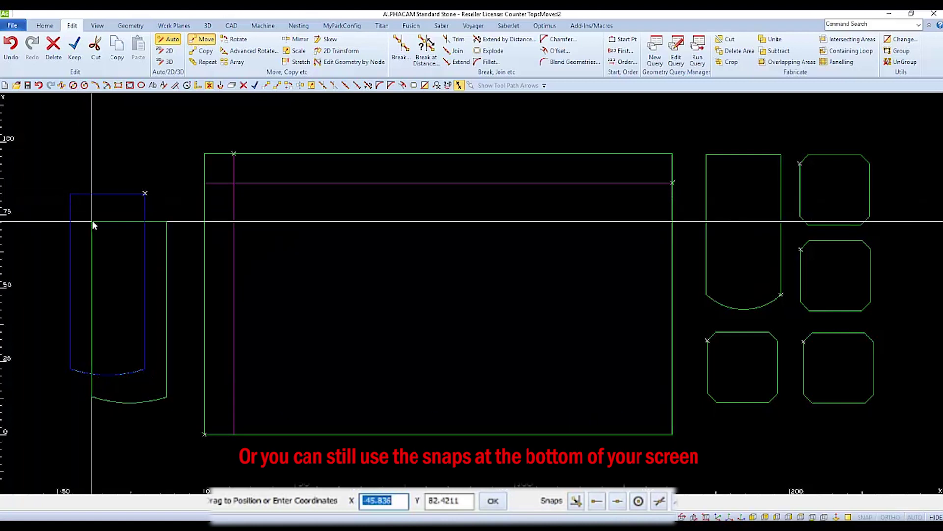
key("i")
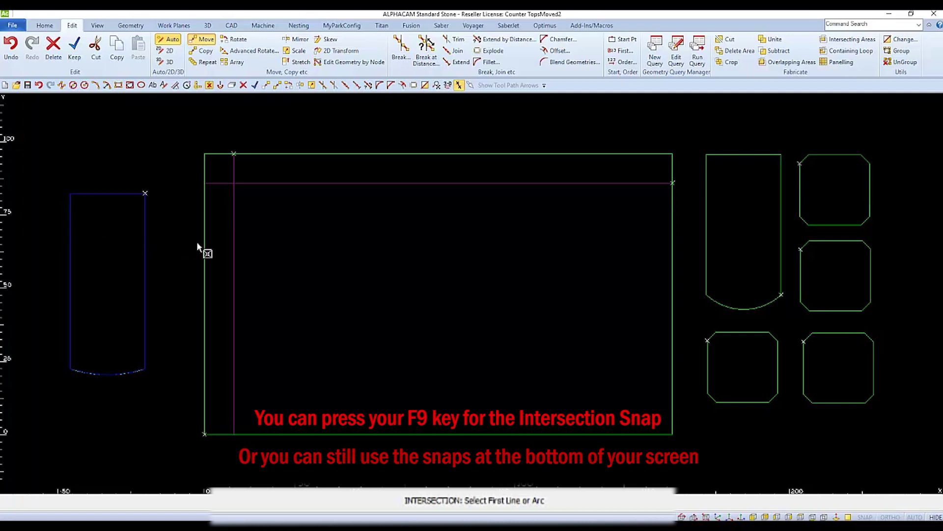
left_click(234, 251)
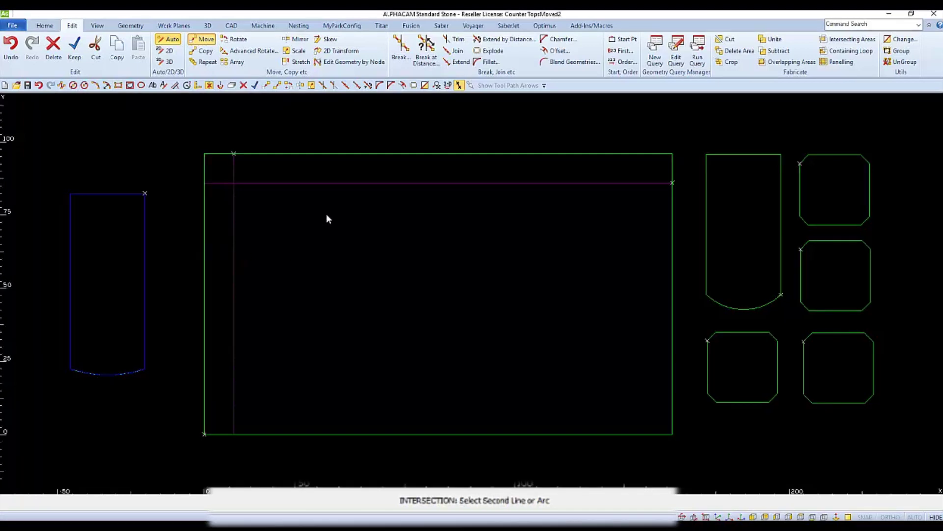
left_click(351, 183)
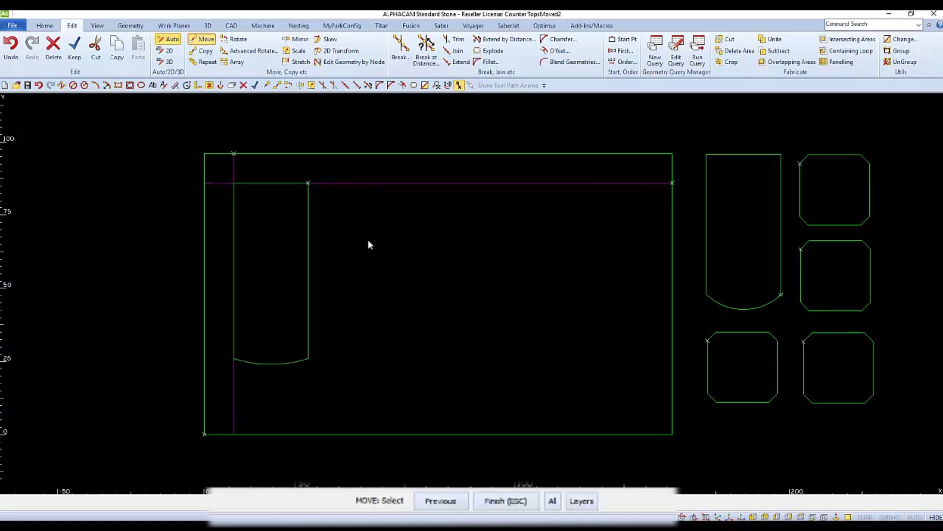
key("Escape")
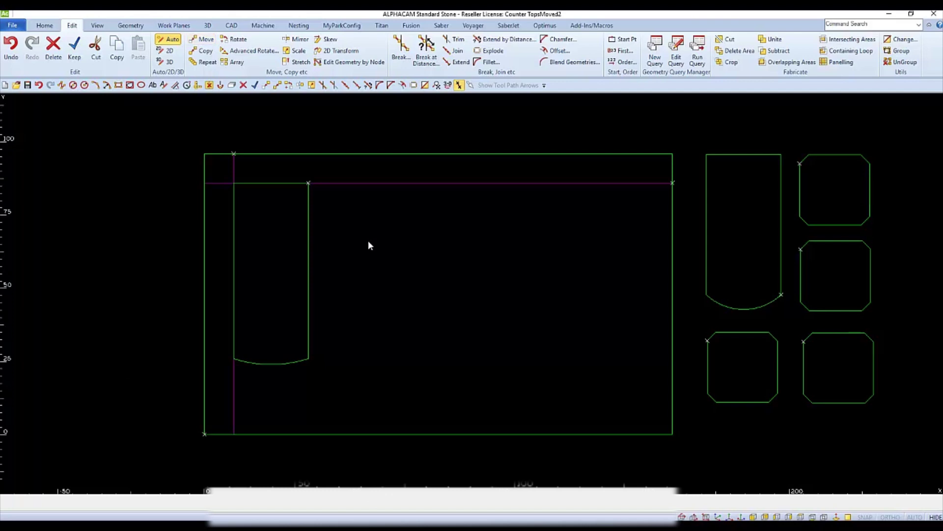
- Offset the right edge of the arc-ended piece inside the rectangle by 12 to the right
left_click(556, 52)
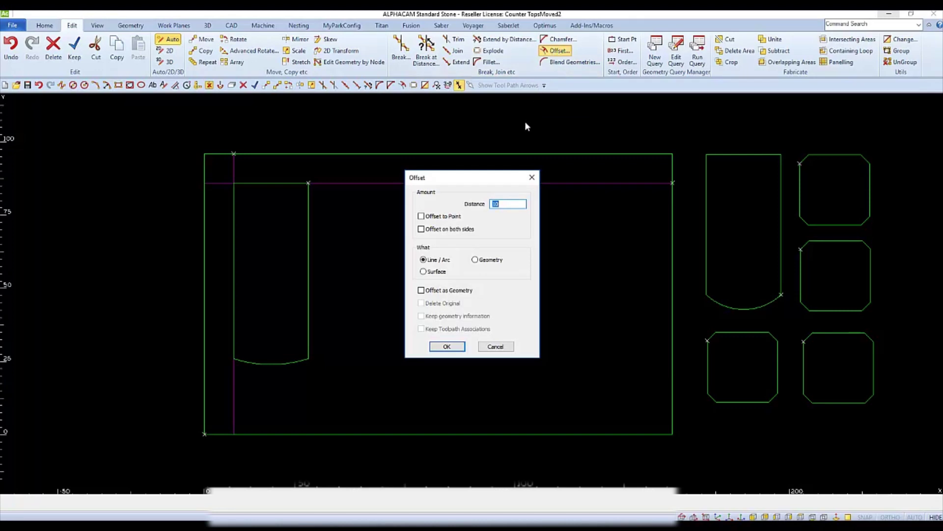
type("12")
key("Return")
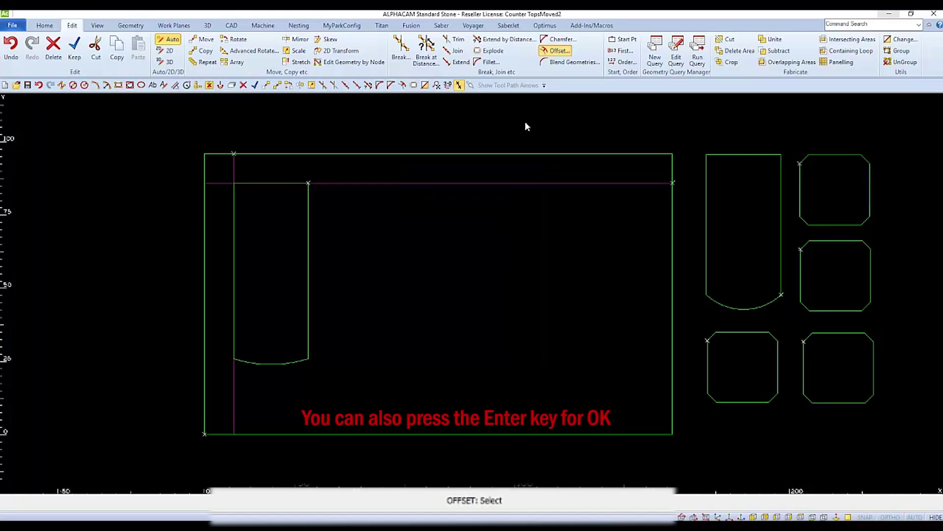
left_click(308, 273)
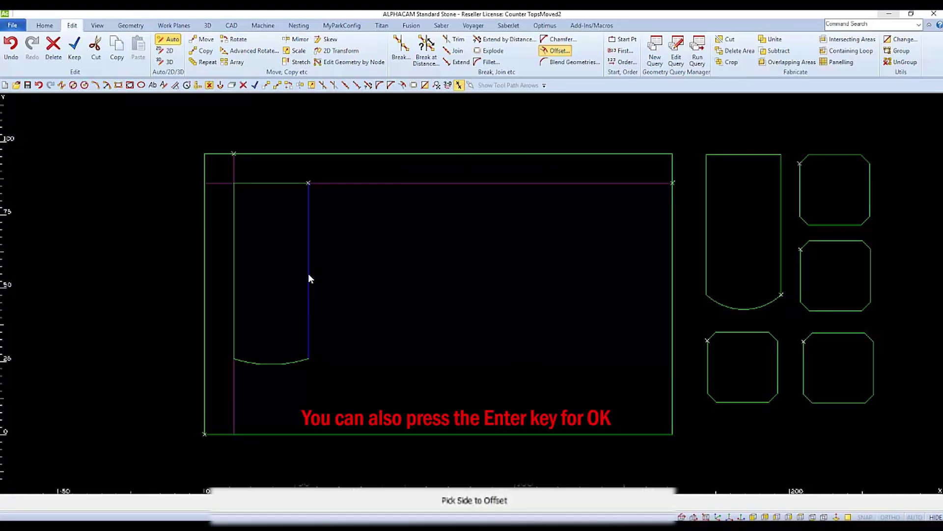
left_click(363, 278)
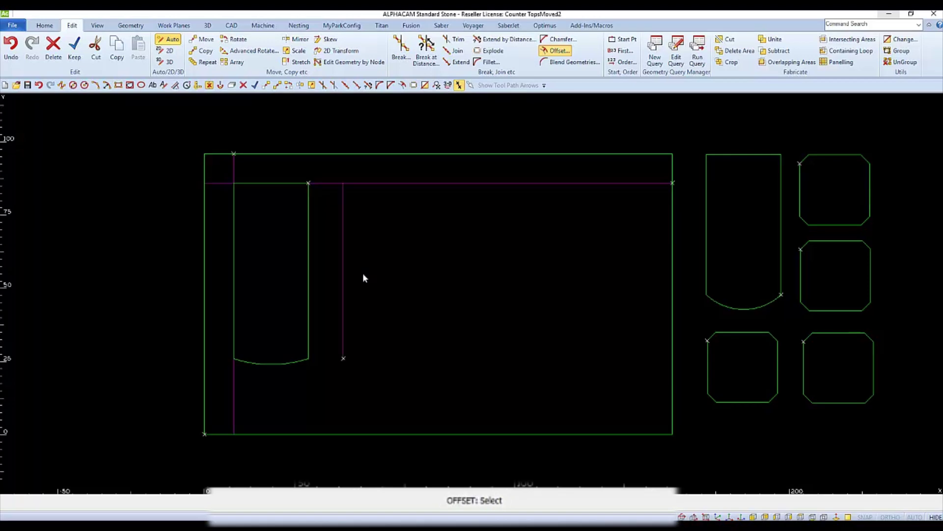
key("Escape")
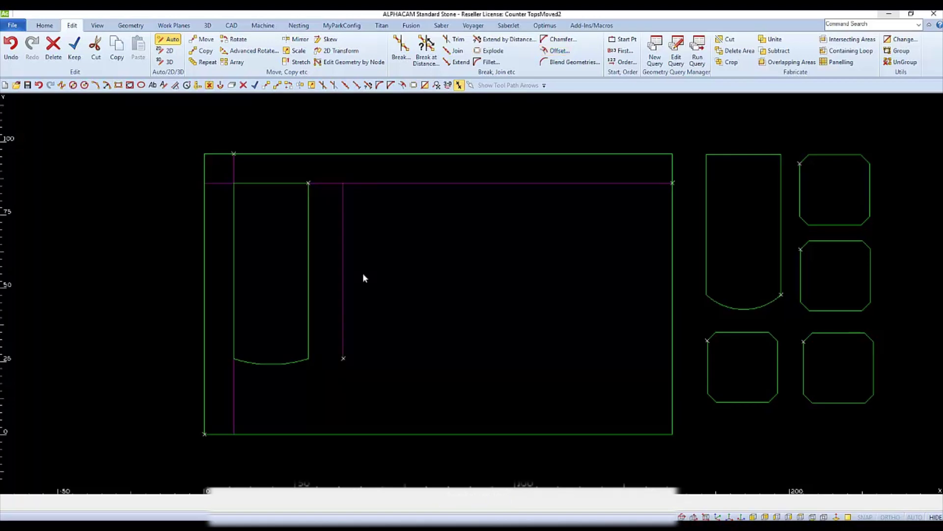
- Move the uppermost clipped-corner square by the intersection of its top and left edges to the upper end of the 12-offset line
left_click(207, 42)
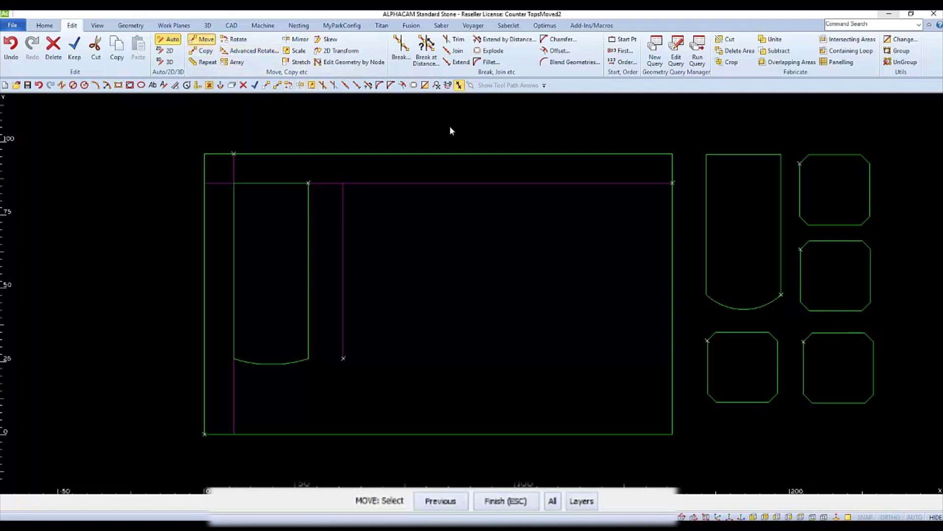
left_click(833, 155)
left_click(833, 156)
key("Escape")
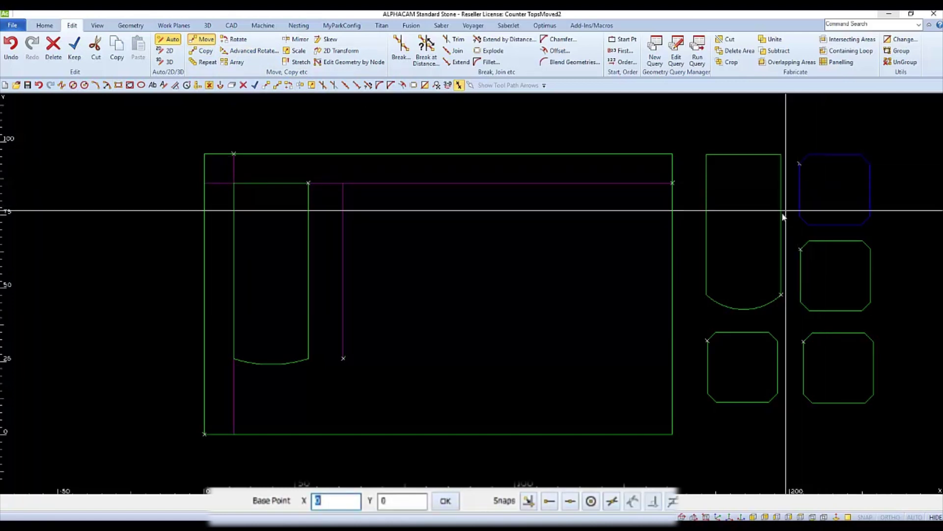
left_click(613, 504)
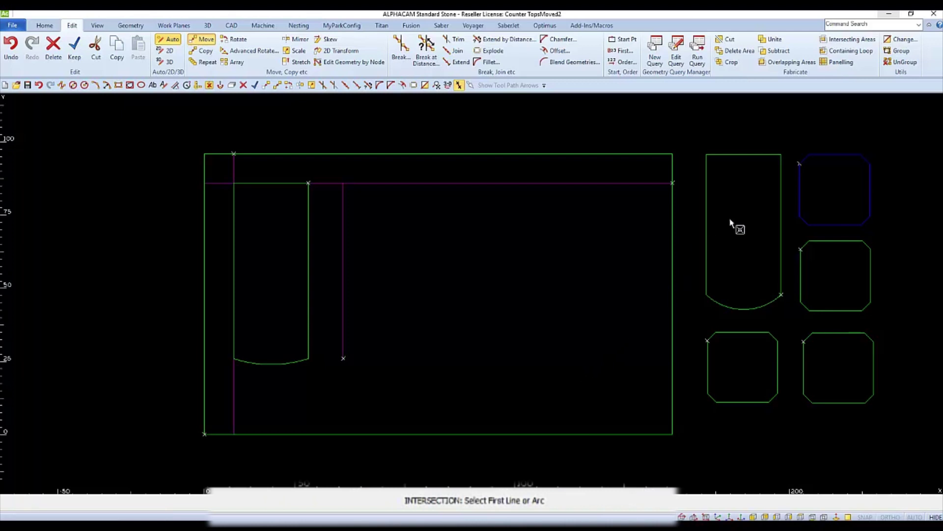
left_click(835, 159)
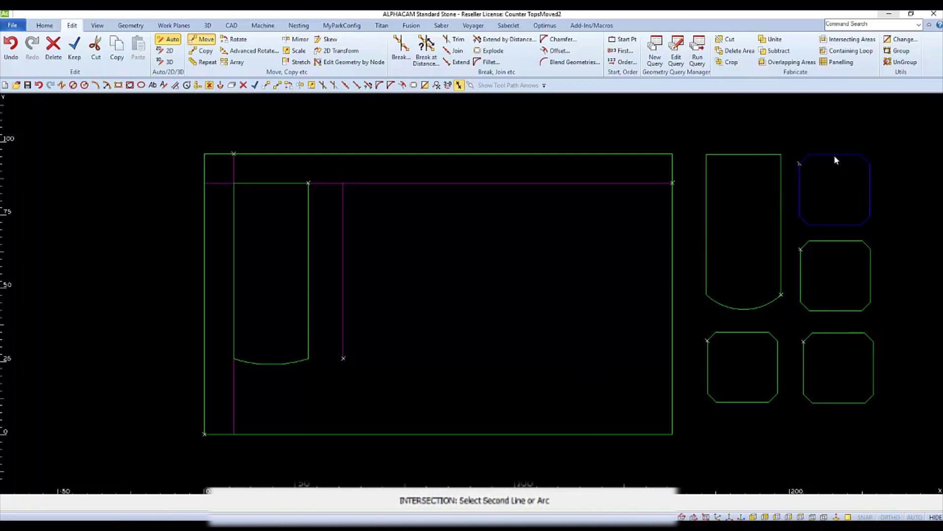
left_click(800, 198)
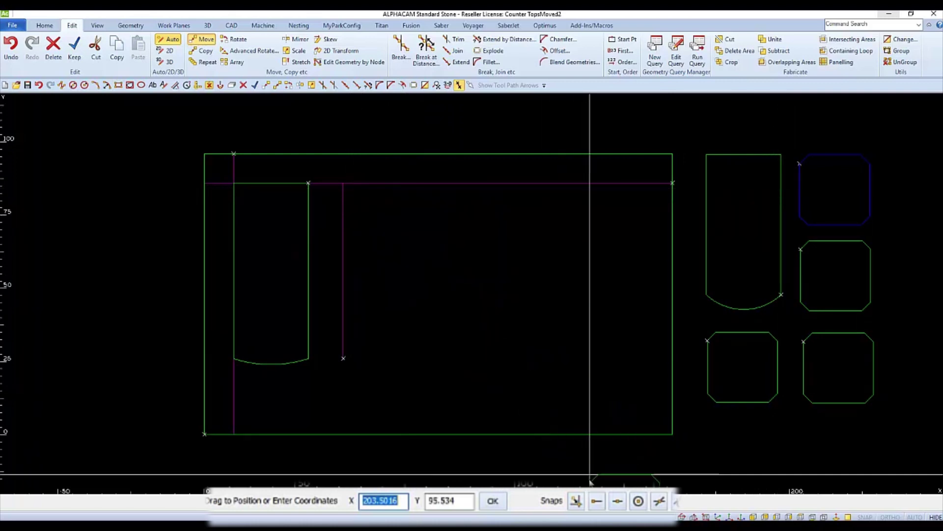
left_click(599, 504)
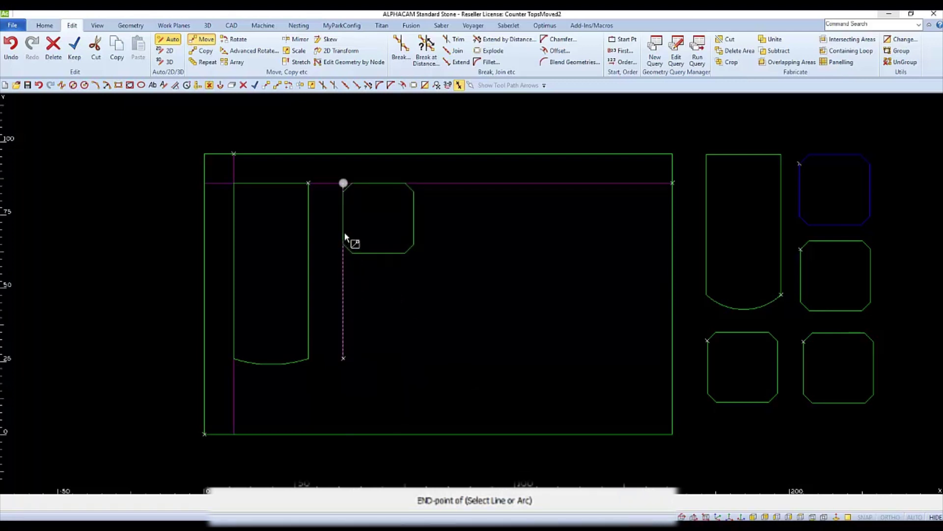
left_click(345, 228)
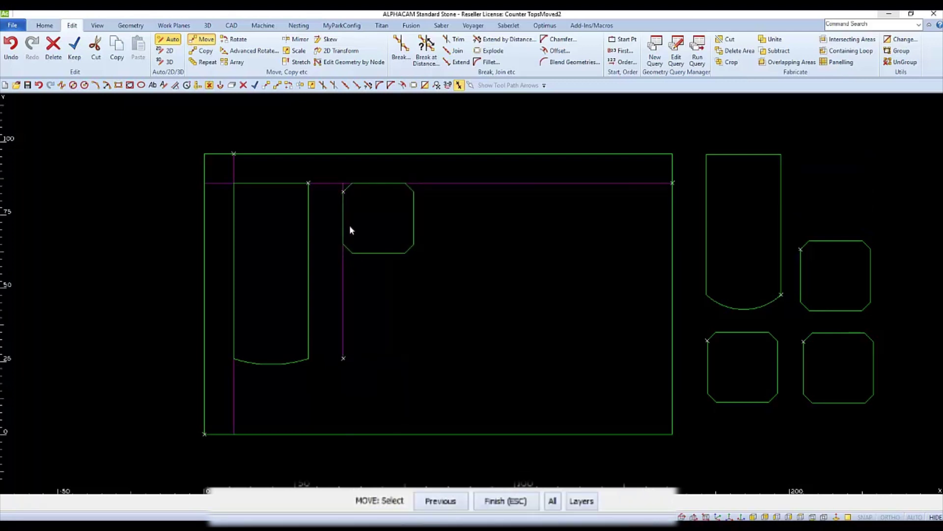
key("Escape")
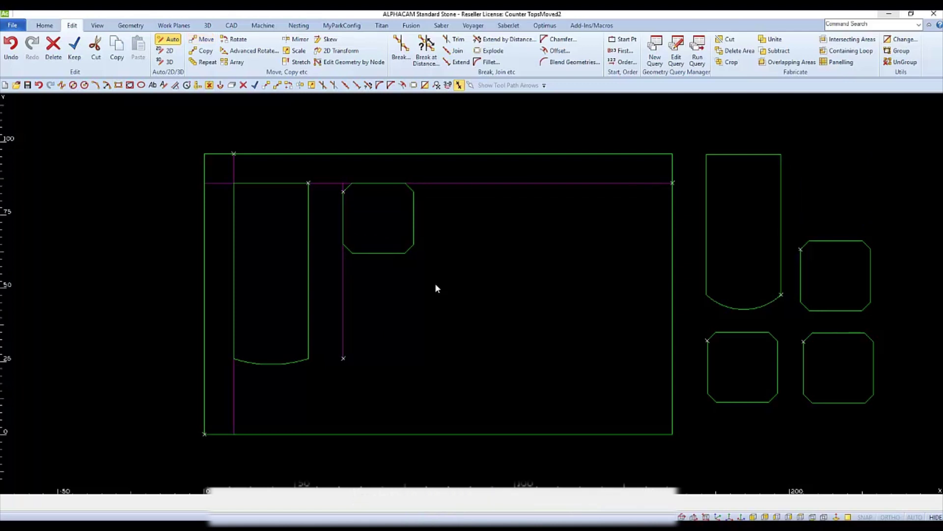
- Offset the bottom edge of the clipped-corner square inside the rectangle downward by 12
left_click(556, 51)
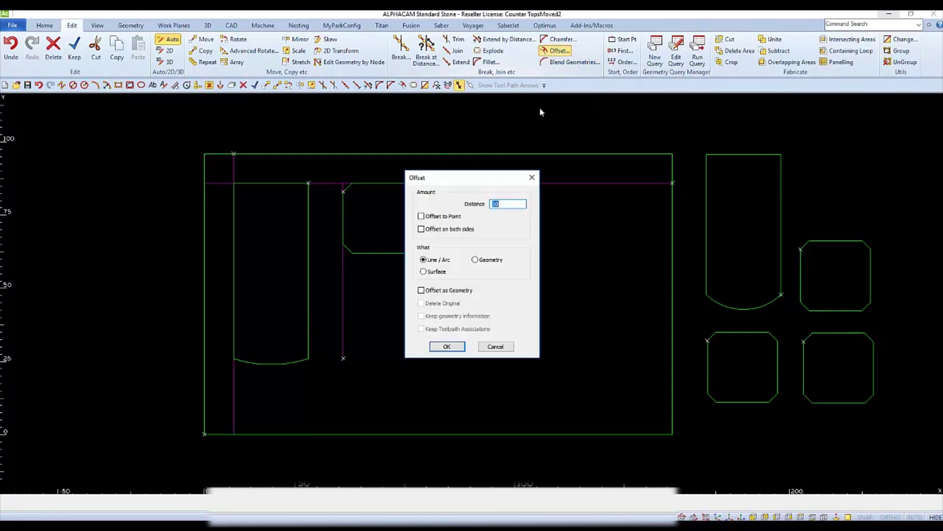
type("12")
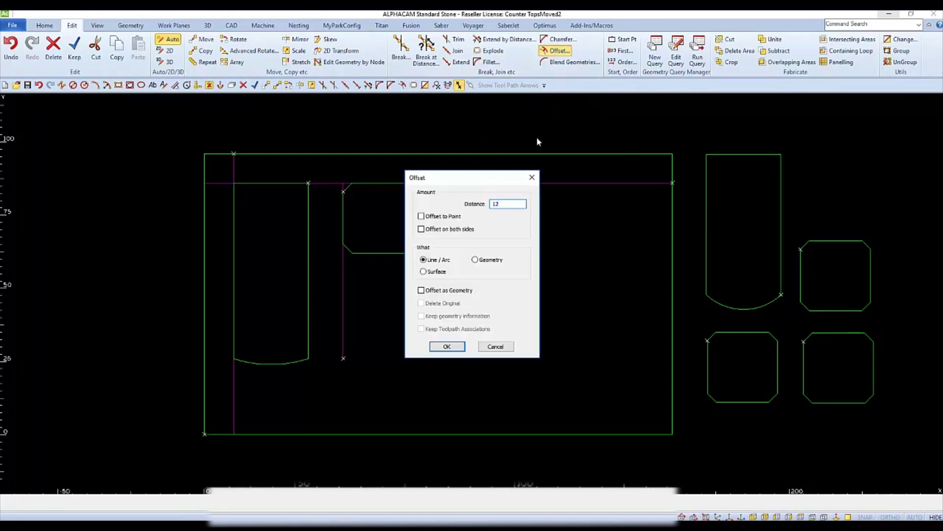
key("Return")
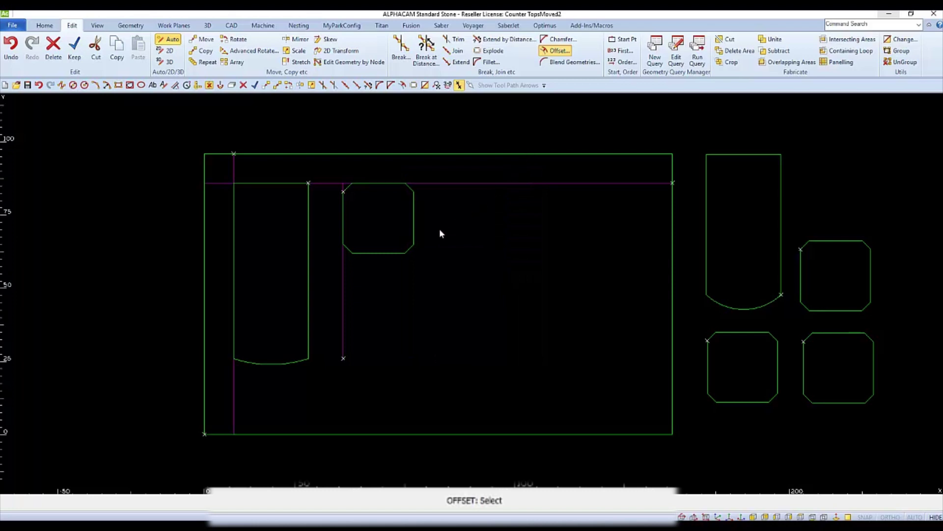
left_click(388, 252)
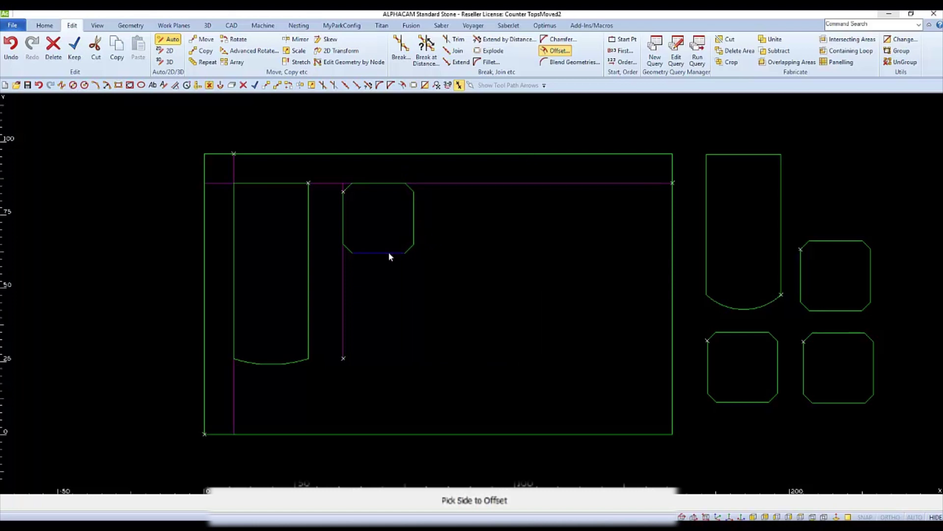
left_click(382, 296)
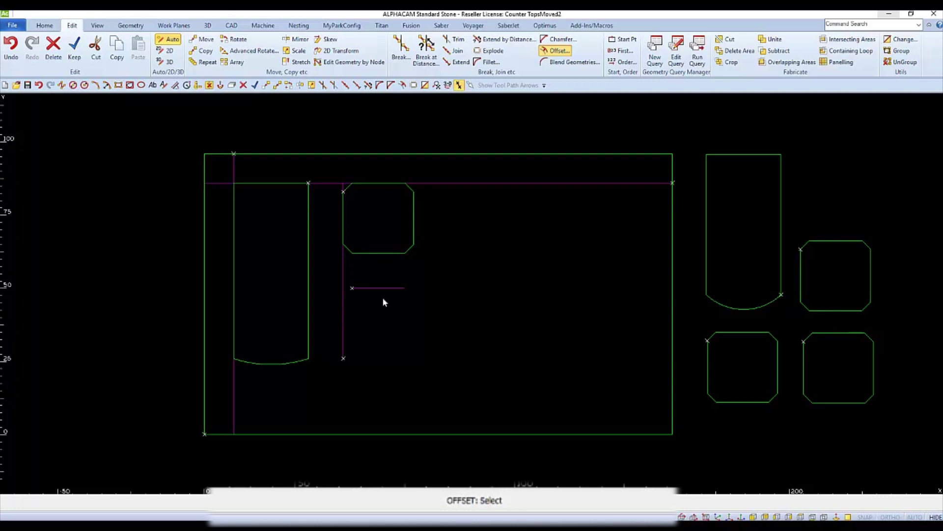
key("Escape")
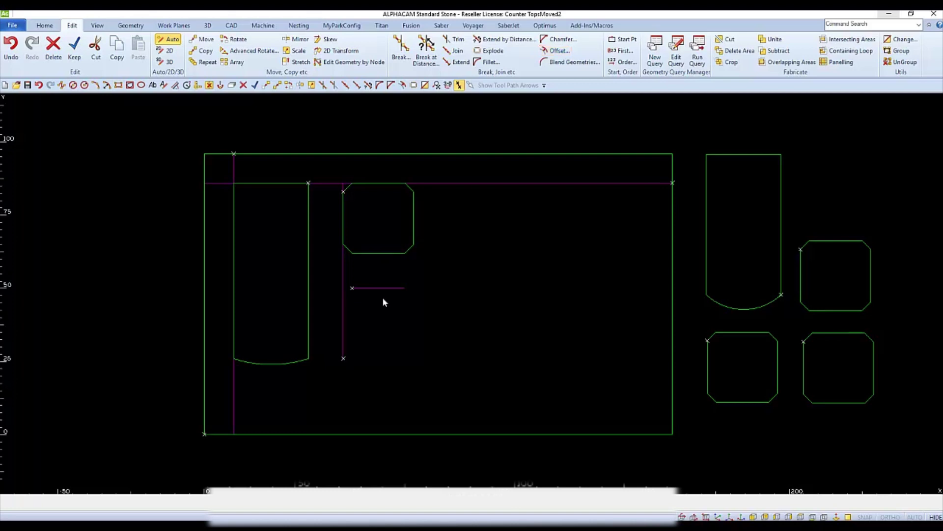
- Offset the right edge of the first arc-ended piece inside the rectangle by 10 to the right
key("Return")
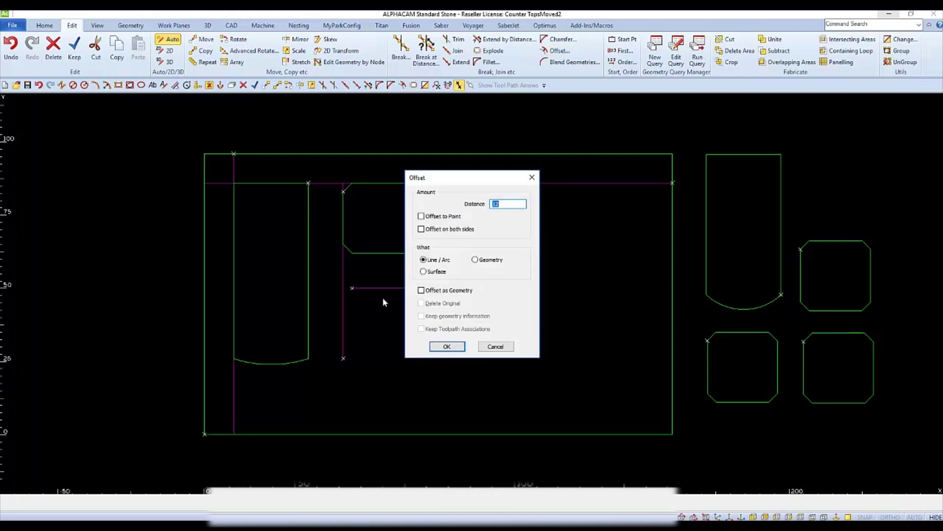
type("10")
key("Return")
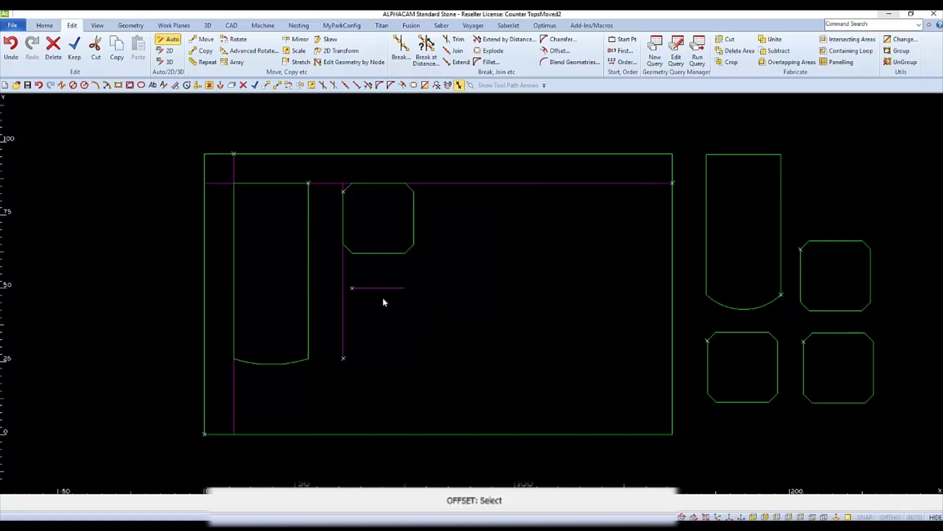
left_click(309, 327)
left_click(384, 326)
key("Escape")
- Move the lower-left outside clipped-corner square by its top and left edges' intersection to where the horizontal 12-offset line meets the vertical 10-offset line
key("m")
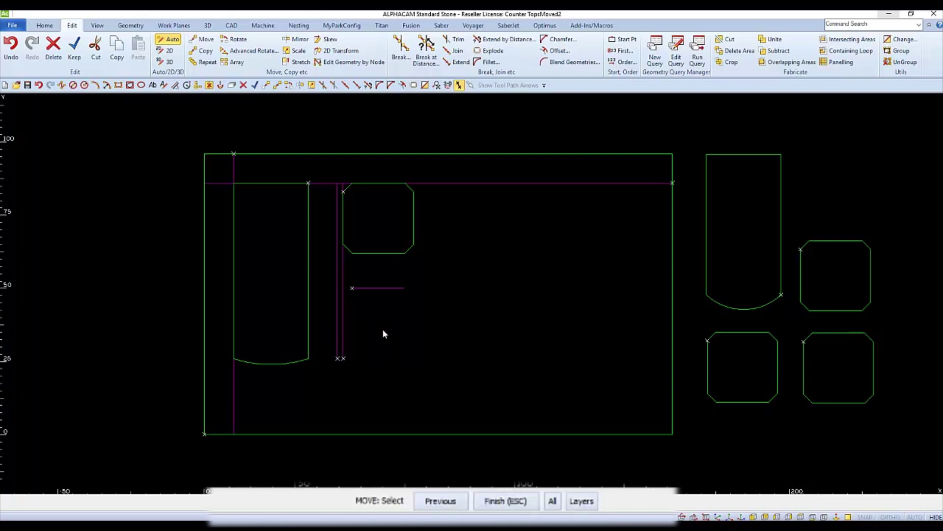
left_click(735, 332)
key("Escape")
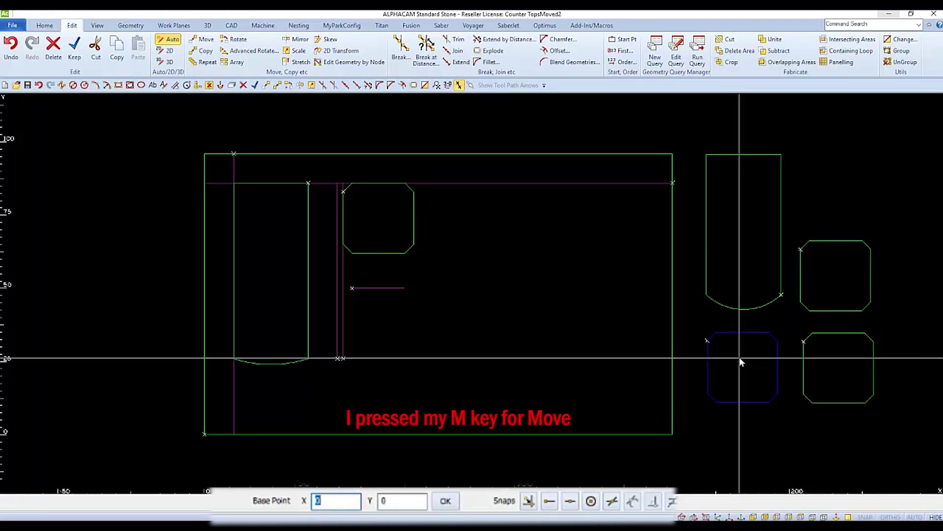
key("i")
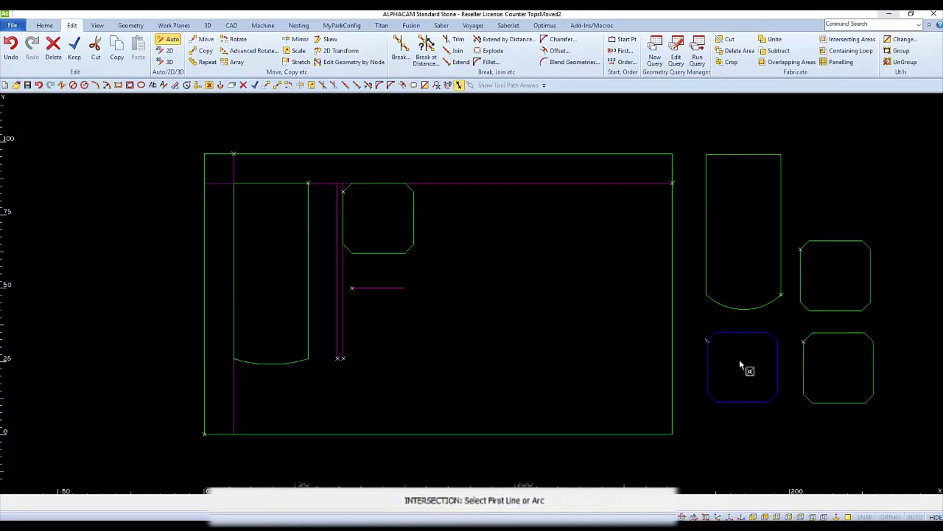
left_click(741, 332)
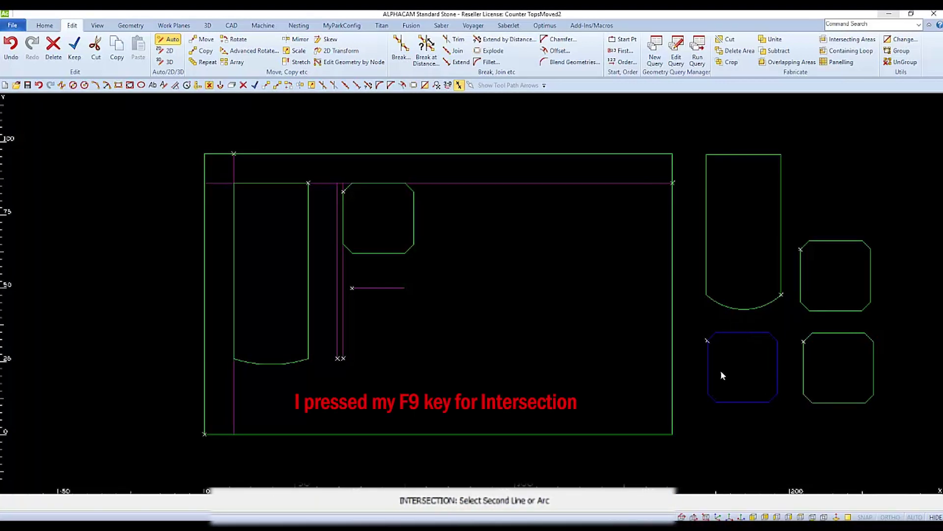
left_click(707, 371)
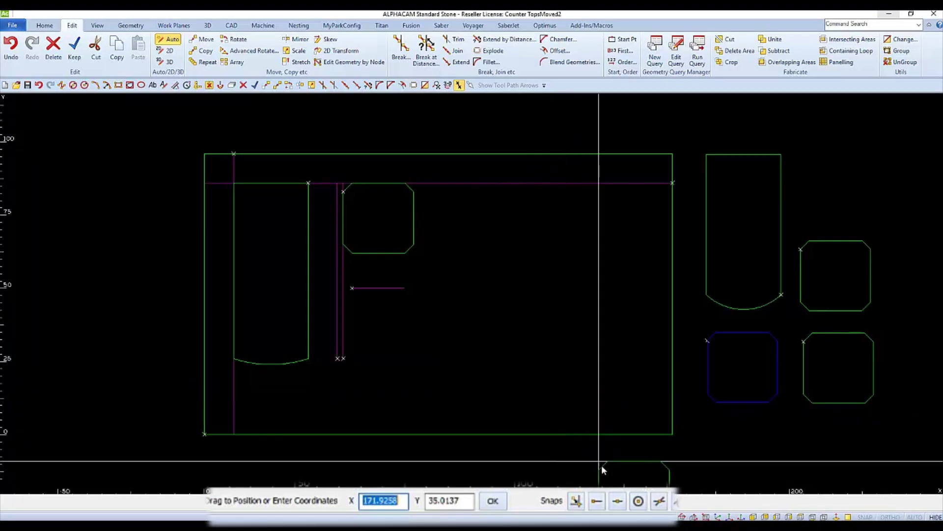
left_click(660, 500)
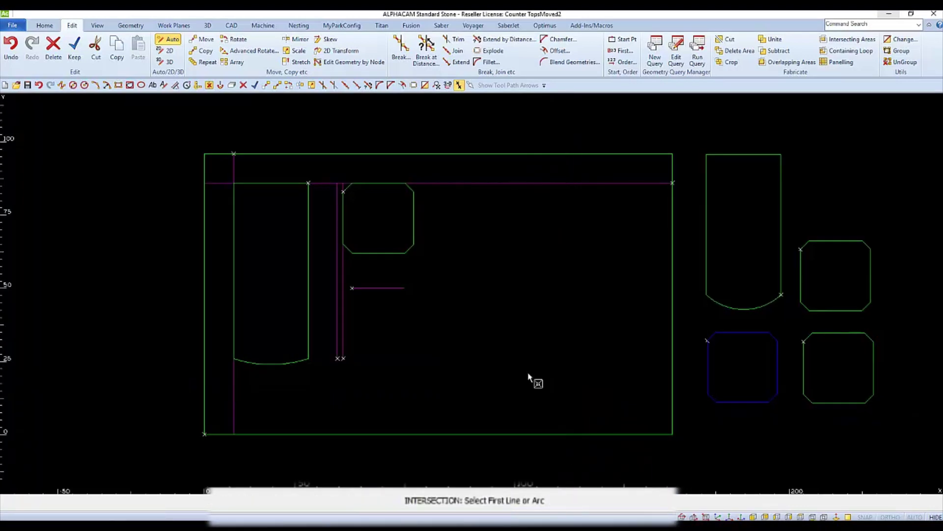
left_click(392, 289)
left_click(338, 296)
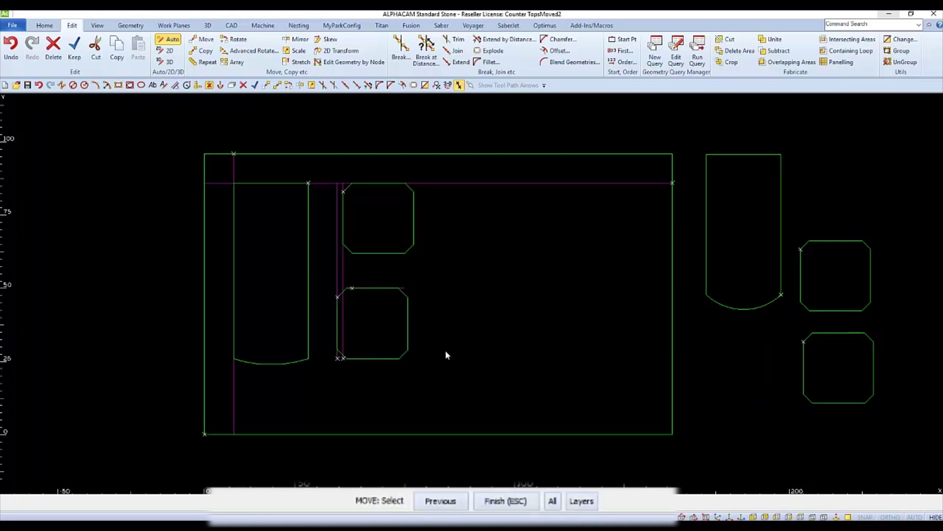
key("Escape")
- Offset the right edge of the upper clipped-corner square inside the rectangle by 14 to the right
type("o")
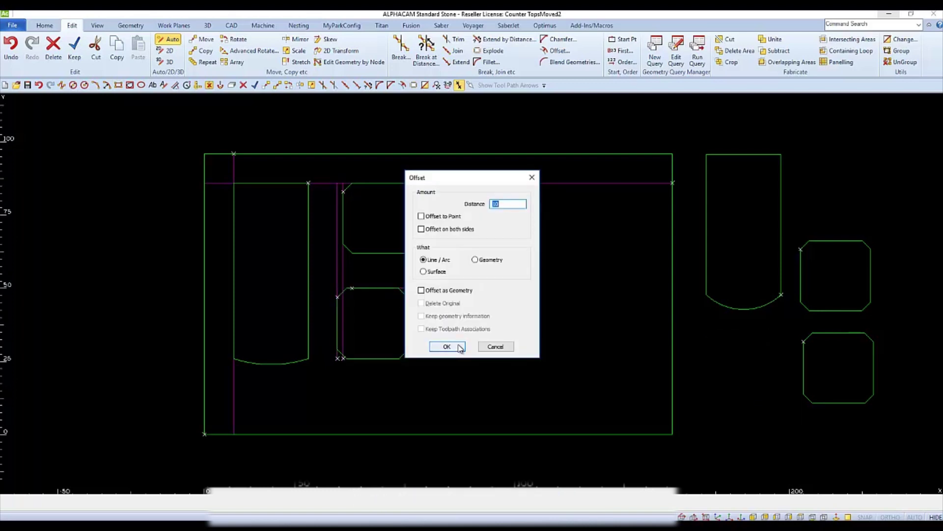
type("14")
left_click(447, 346)
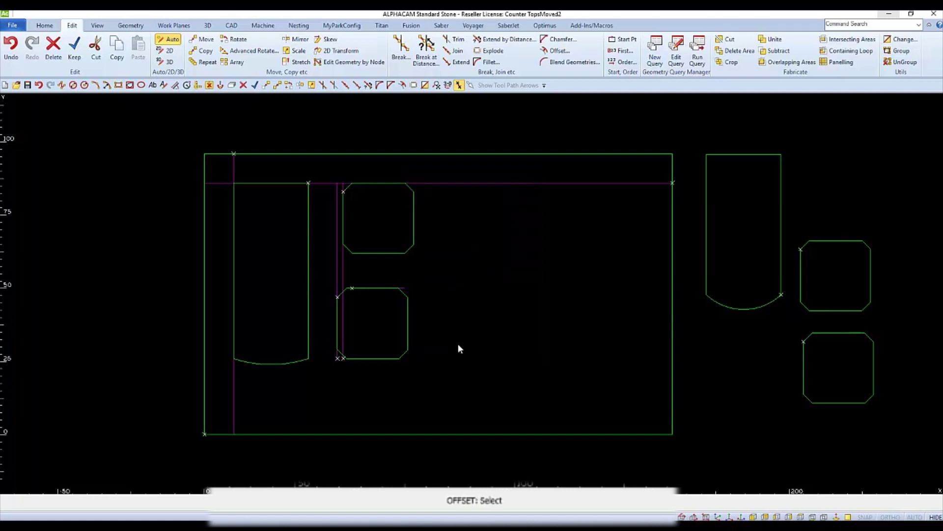
left_click(415, 234)
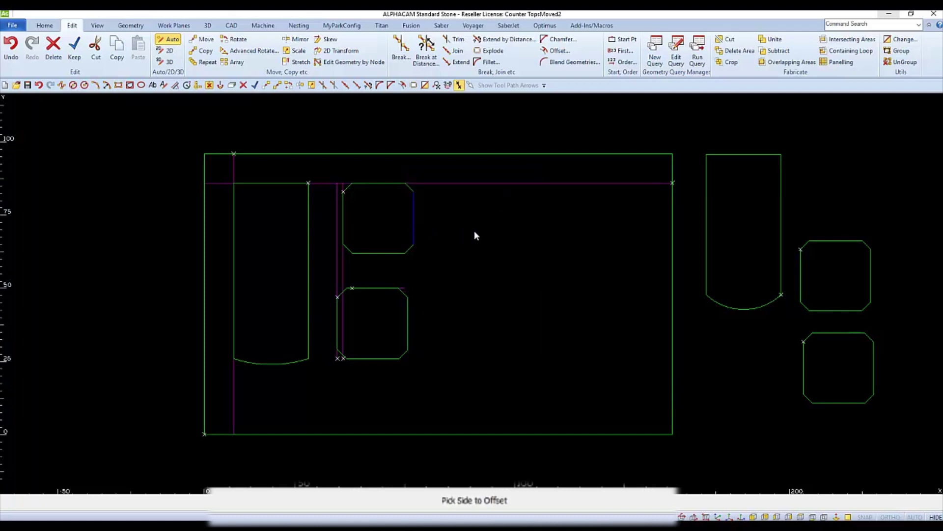
left_click(474, 236)
key("Escape")
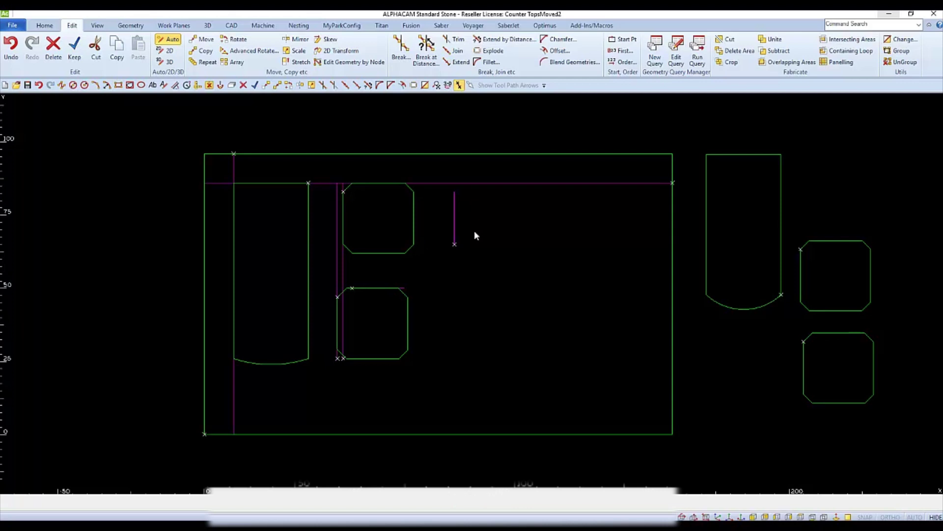
- Move the remaining outside arc-ended piece by its upper-left corner to the intersection of the 14-offset line and the long horizontal offset line
key("m")
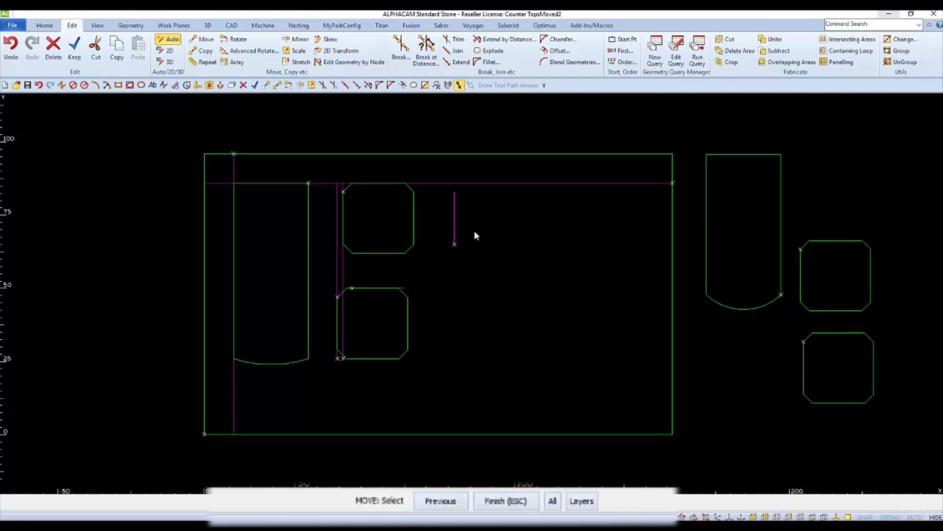
left_click(706, 212)
key("Escape")
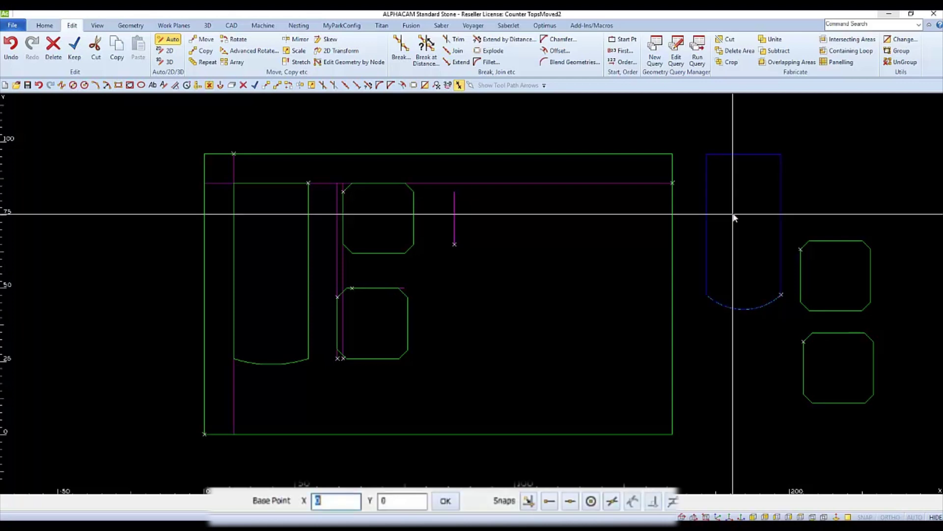
key("e")
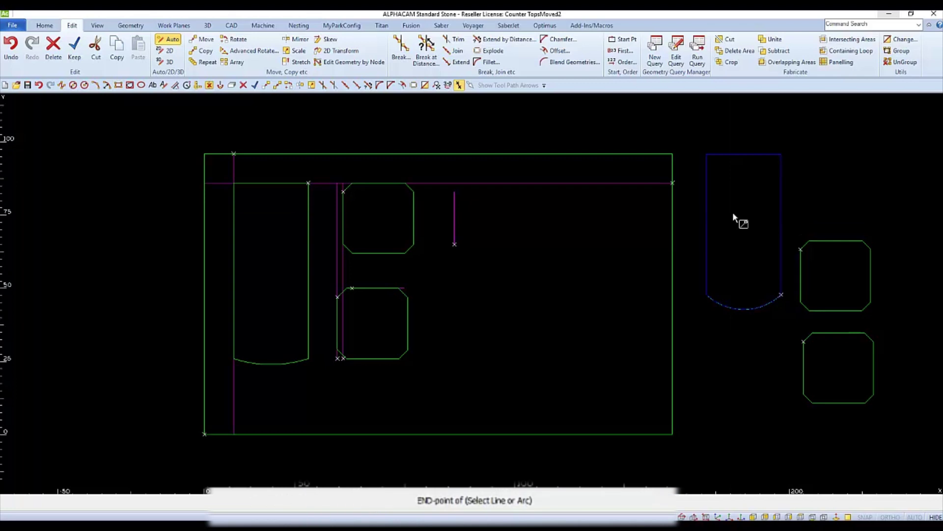
left_click(707, 177)
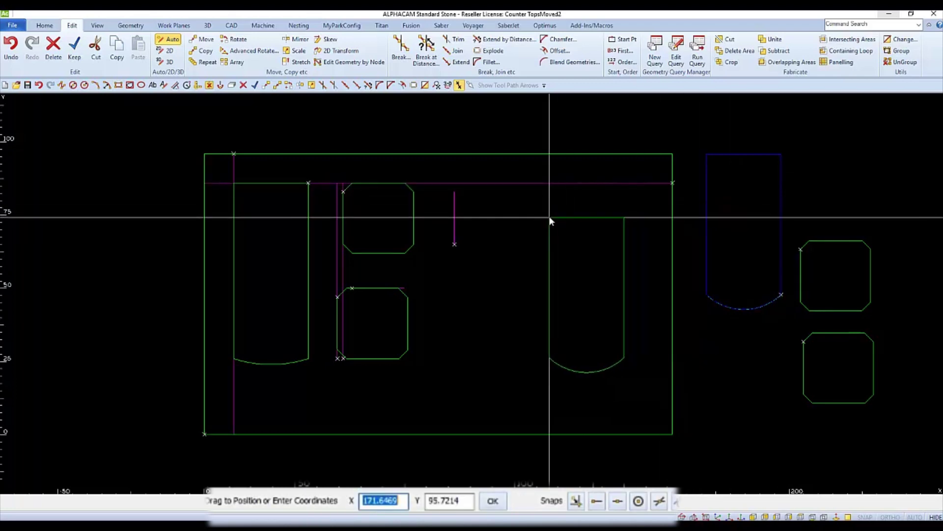
key("i")
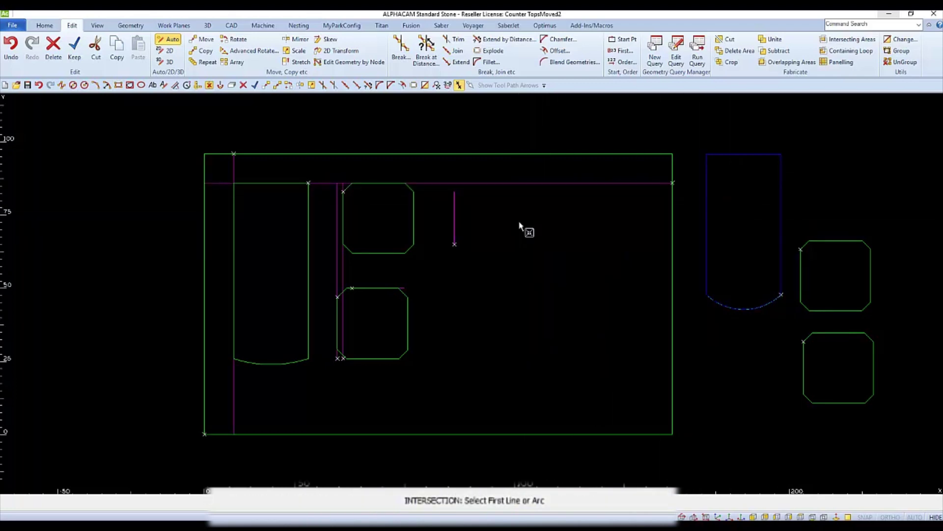
left_click(455, 218)
left_click(503, 183)
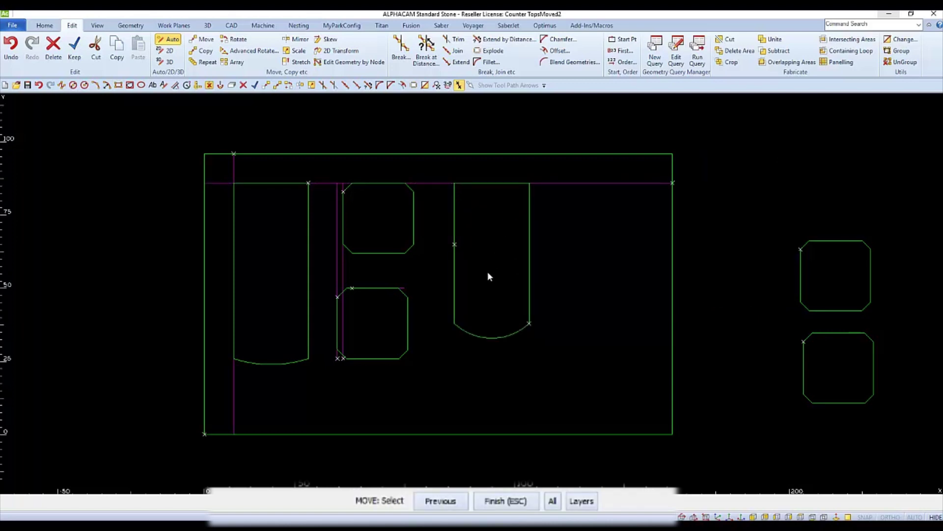
left_click(505, 505)
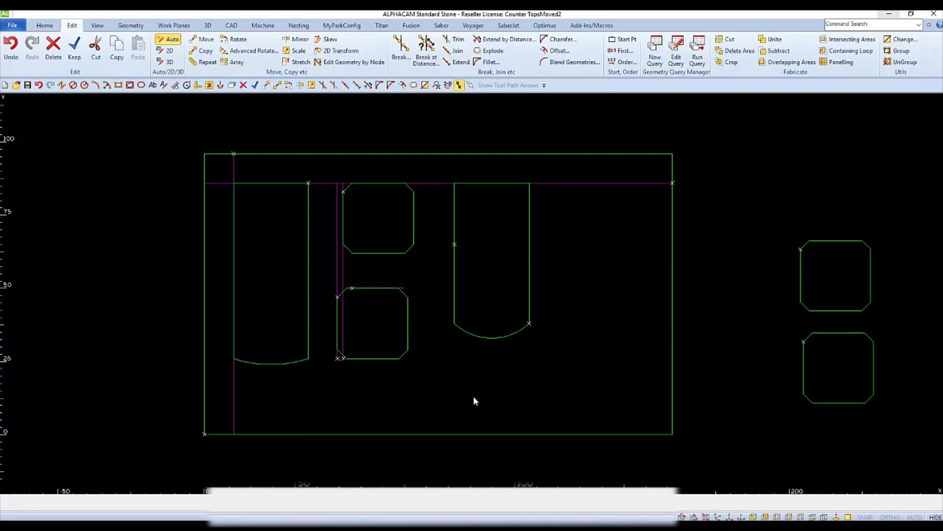
- Offset the right edge of the second arc-ended piece inside the rectangle by 8 to the right
key("o")
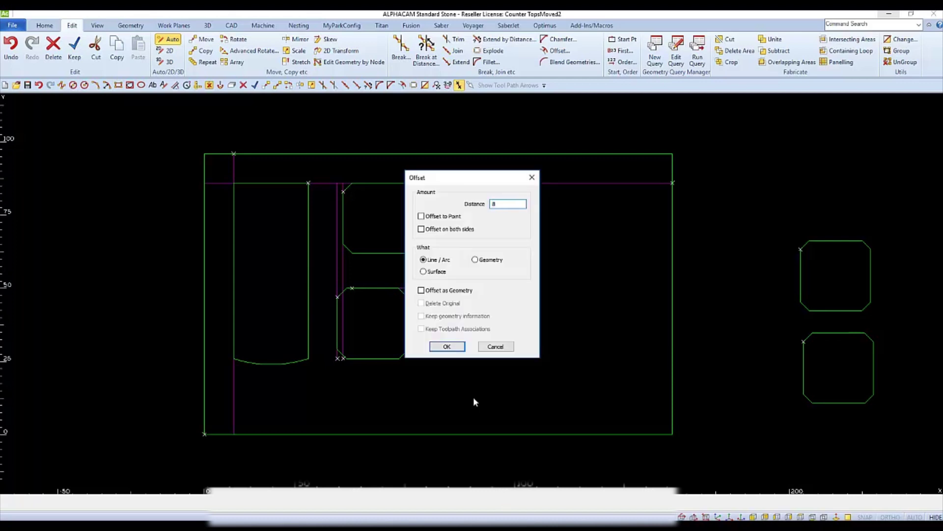
key("Return")
left_click(529, 251)
left_click(582, 245)
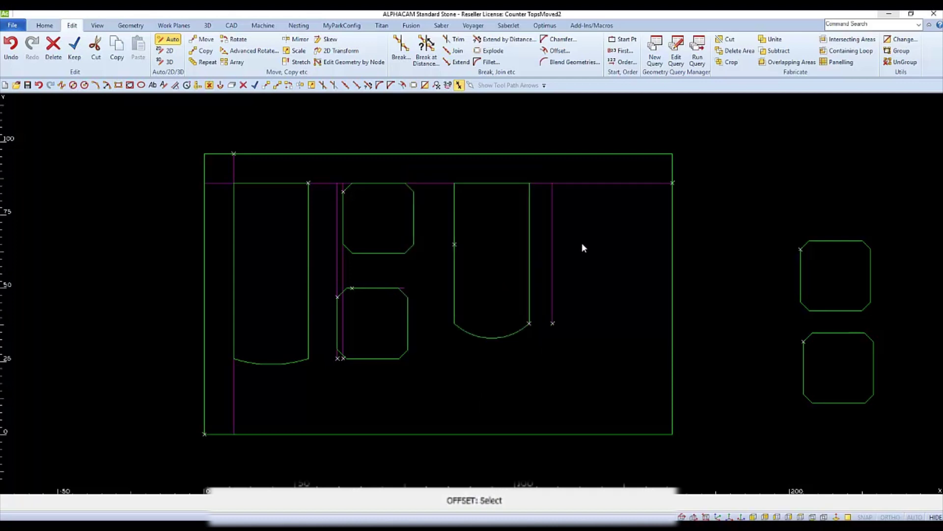
key("Escape")
- Move the upper outside clipped-corner square by its top and left edges' intersection to where the 8-offset line meets the long horizontal offset line
key("ctrl+m")
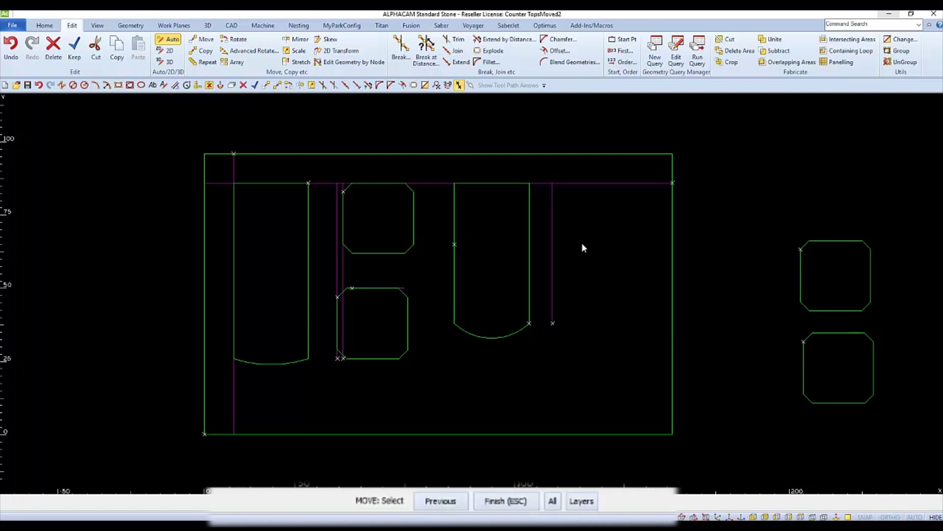
left_click(800, 267)
key("Escape")
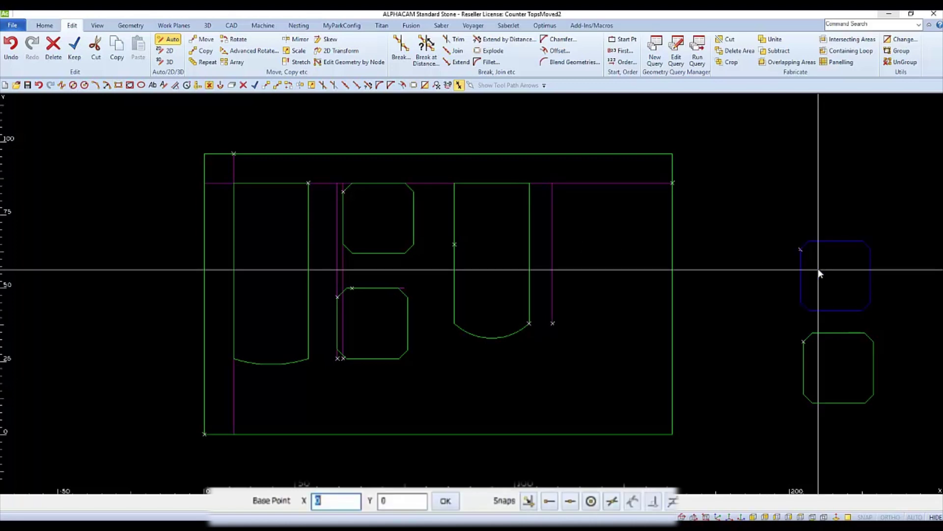
key("i")
left_click(853, 256)
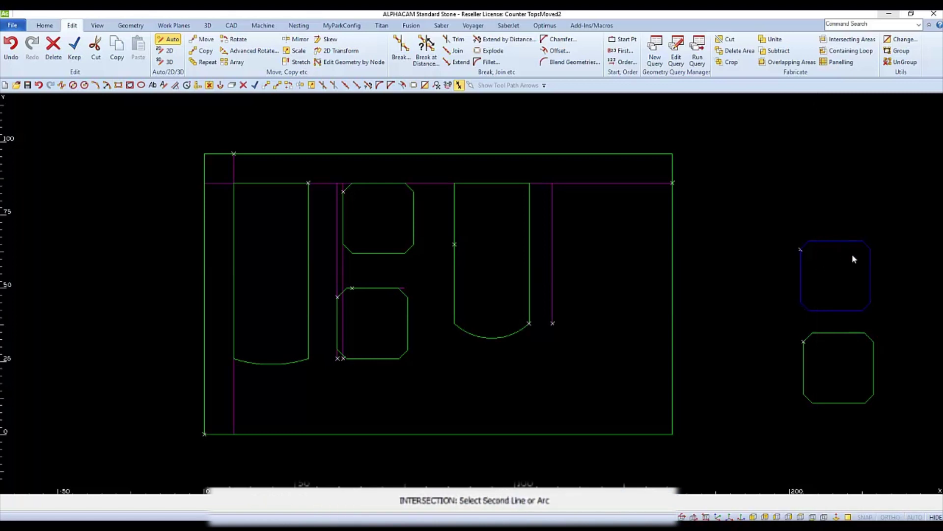
left_click(800, 280)
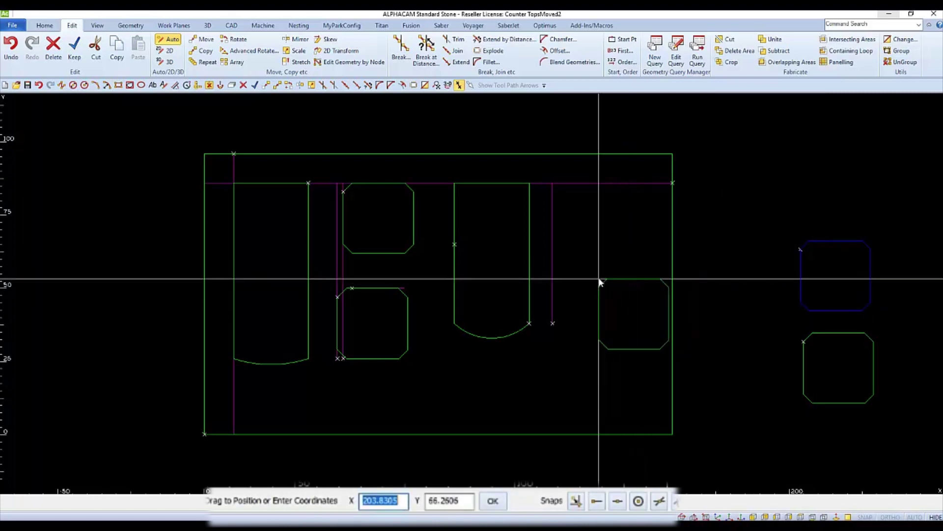
key("i")
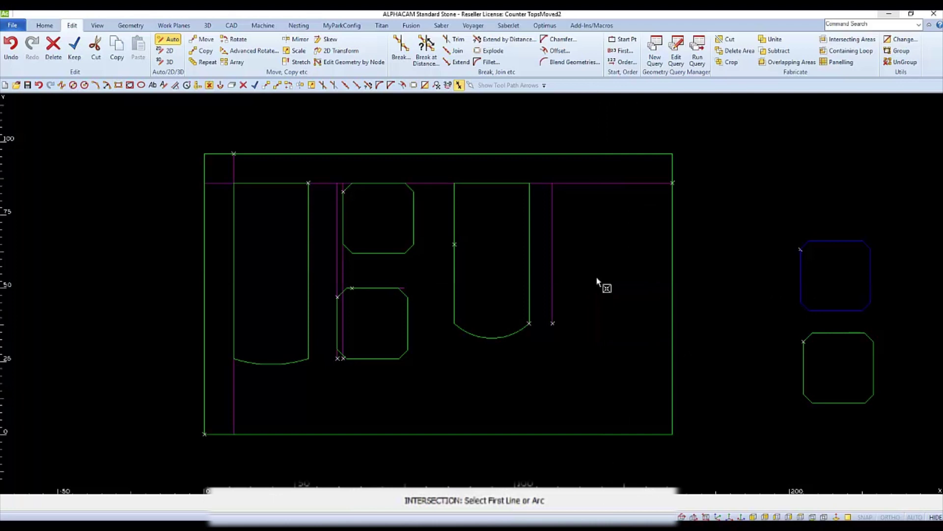
left_click(553, 293)
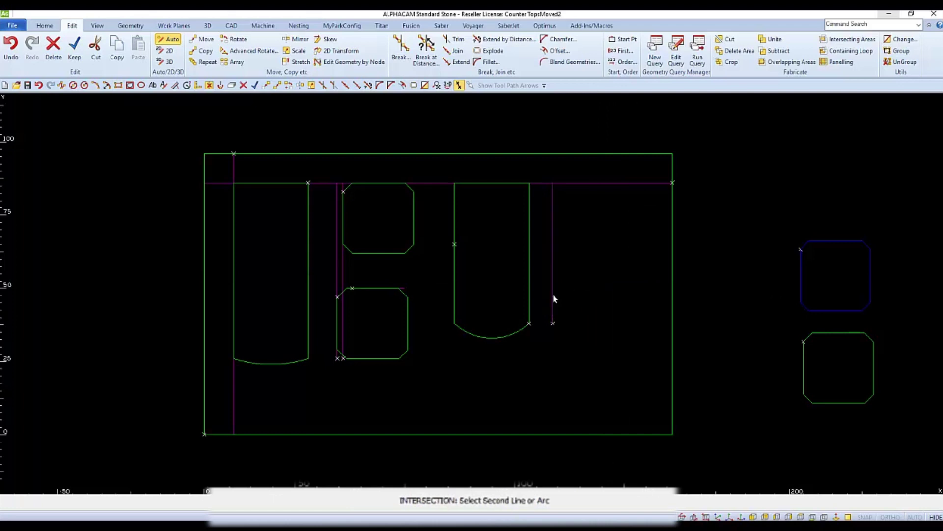
left_click(650, 183)
key("Escape")
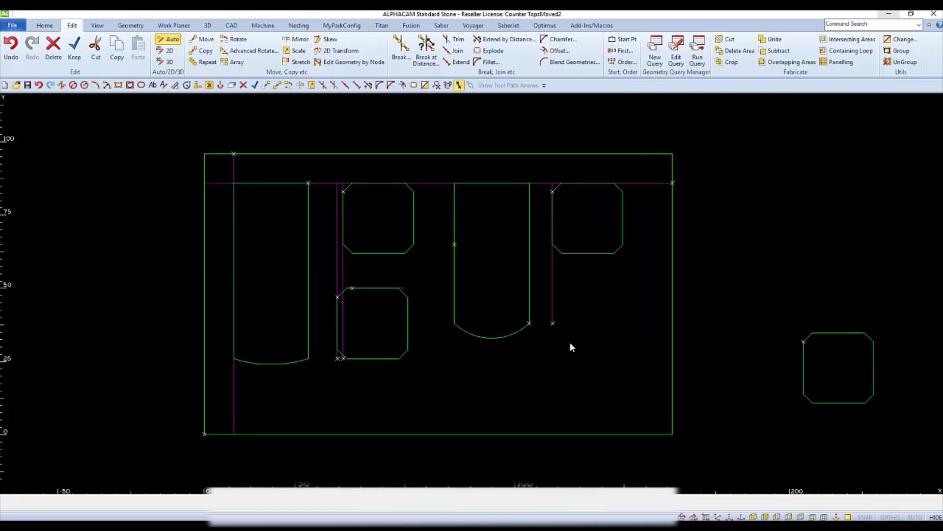
- Offset the bottom edge of the rightmost clipped-corner square inside the rectangle downward by 18
type("o")
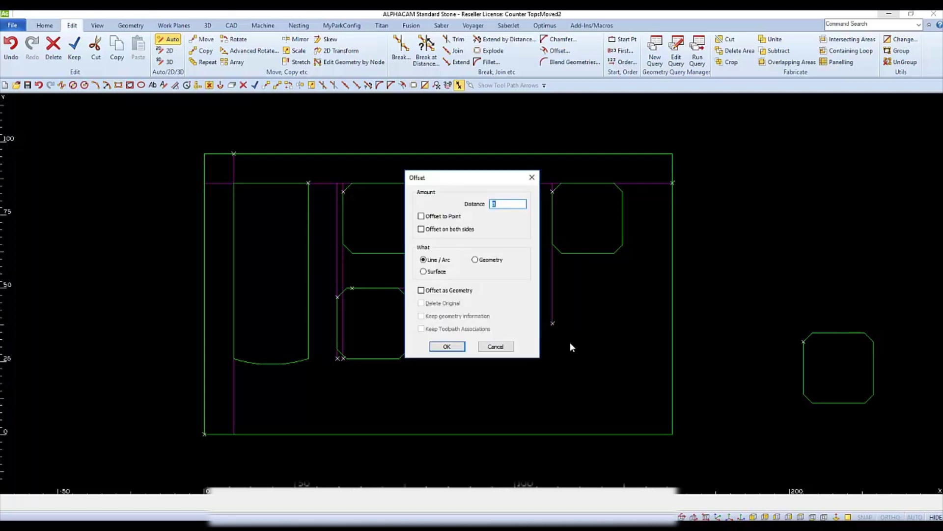
type("18")
key("Return")
left_click(588, 253)
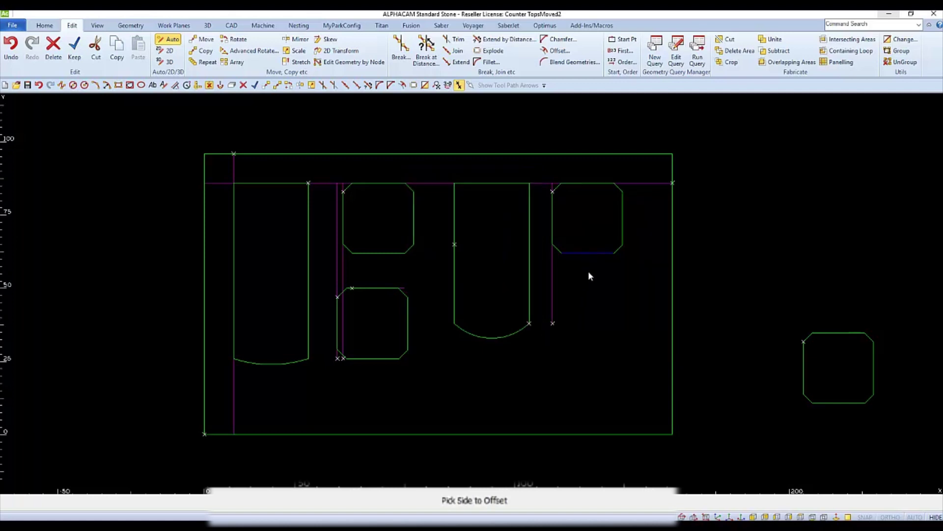
left_click(578, 393)
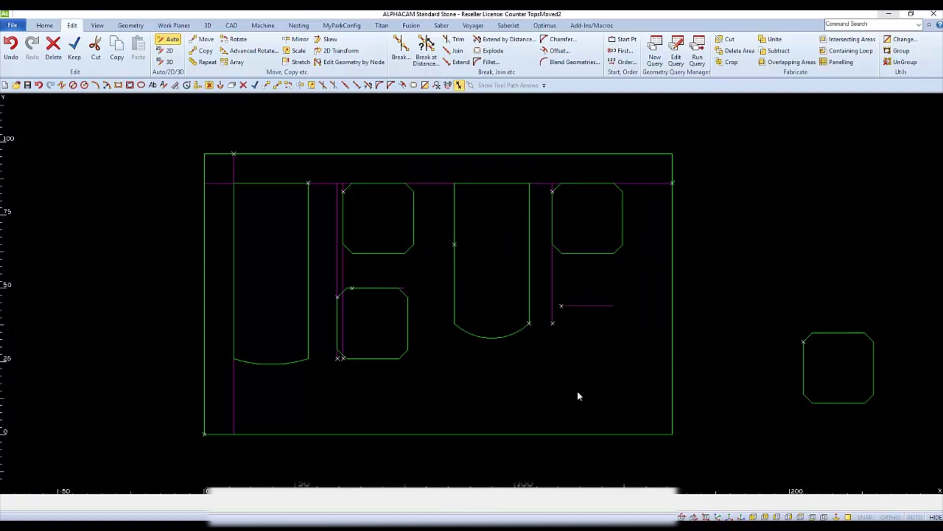
- Move the remaining outside clipped-corner square by its top and left edges' intersection to where the 18-offset line meets the vertical 8-offset line
key("ctrl+m")
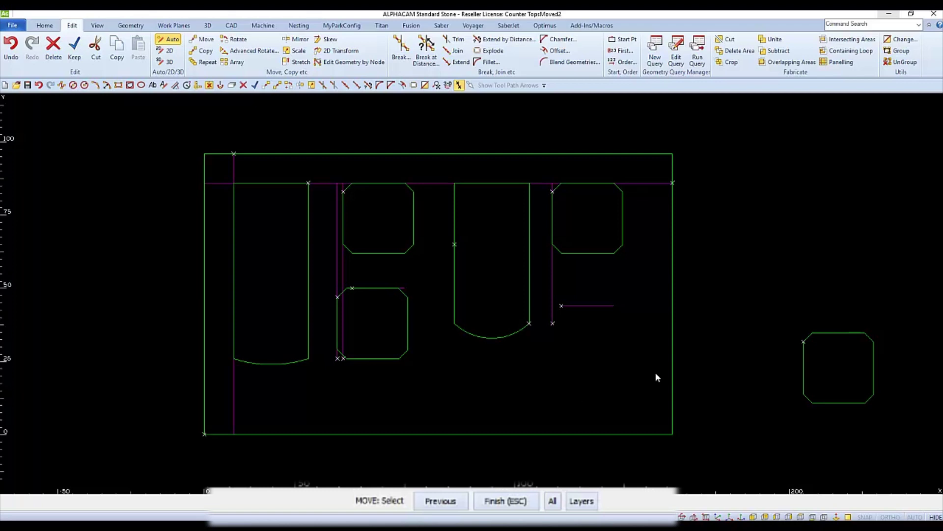
left_click(804, 369)
key("Escape")
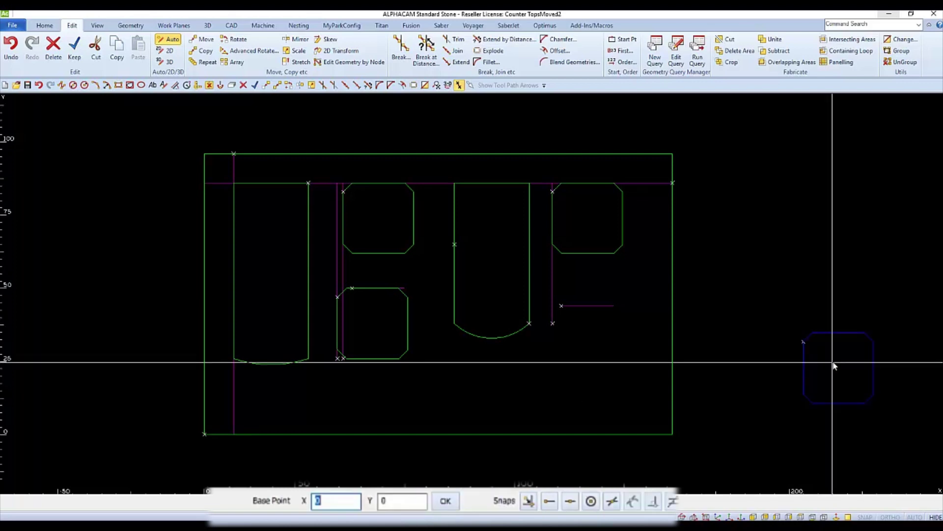
key("i")
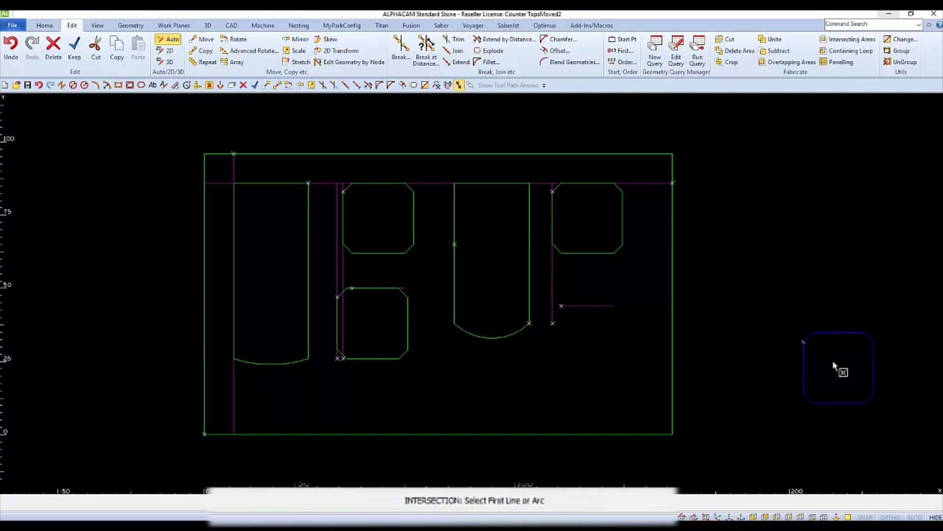
left_click(839, 334)
left_click(804, 369)
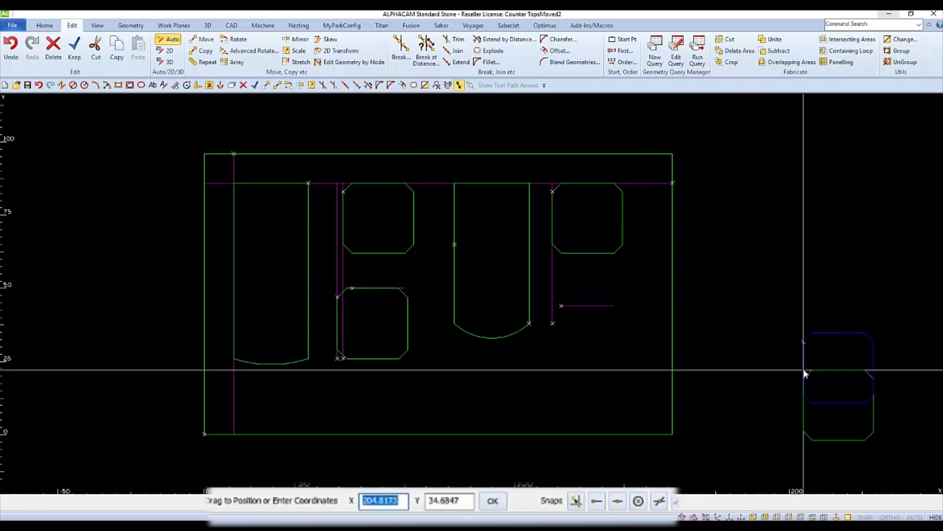
key("i")
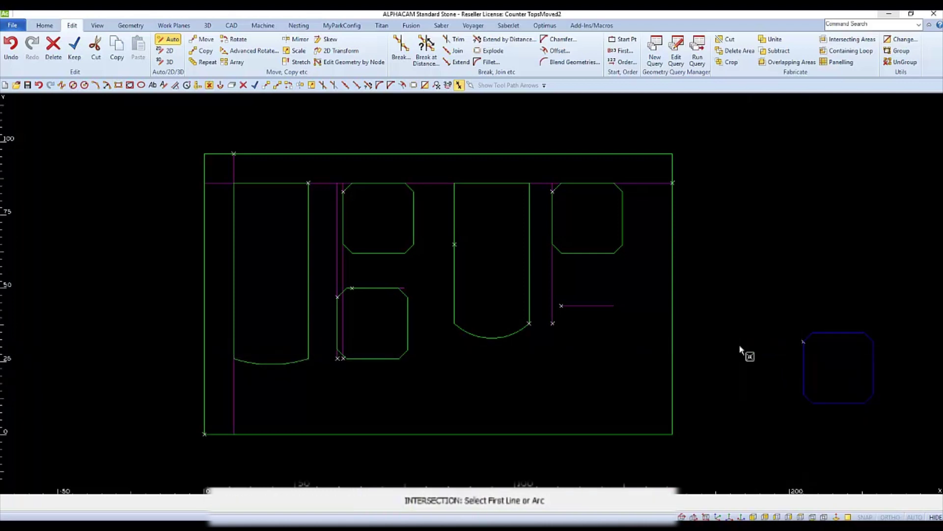
left_click(593, 305)
left_click(553, 307)
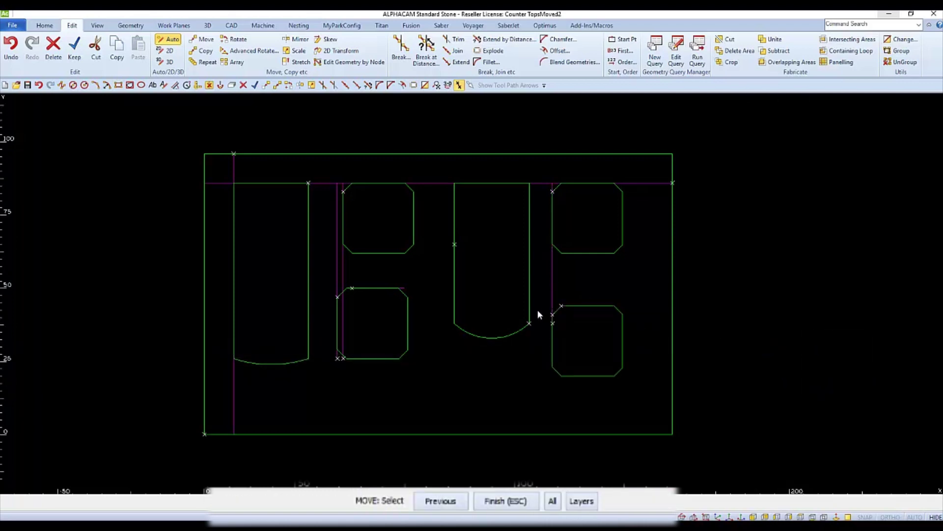
key("Escape")
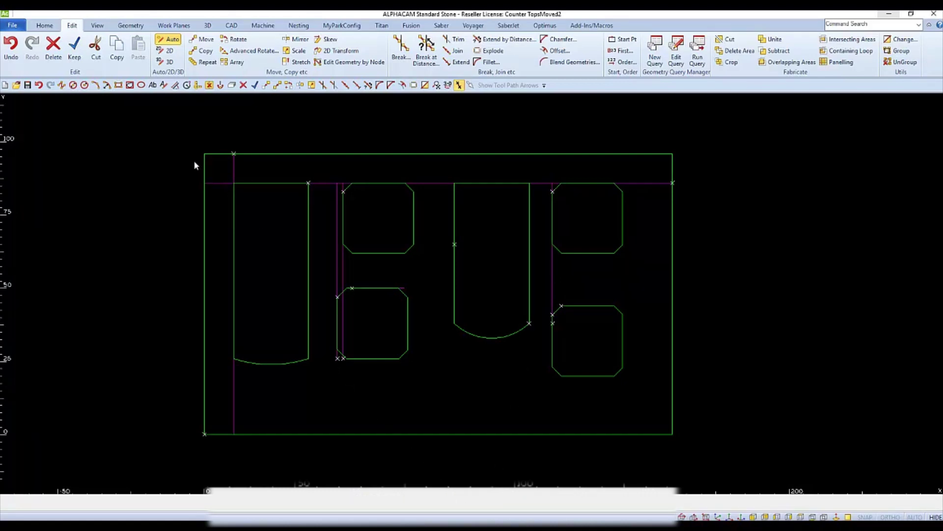
left_click(56, 49)
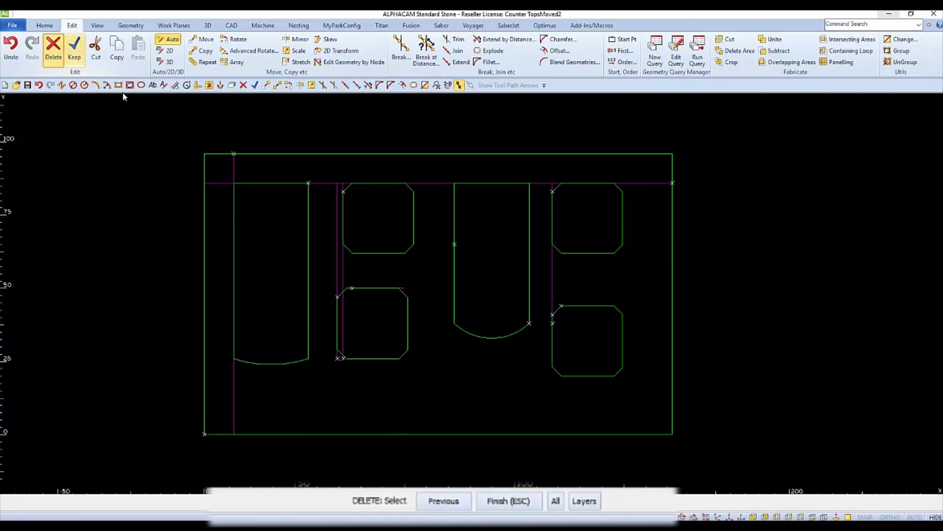
left_click(219, 183)
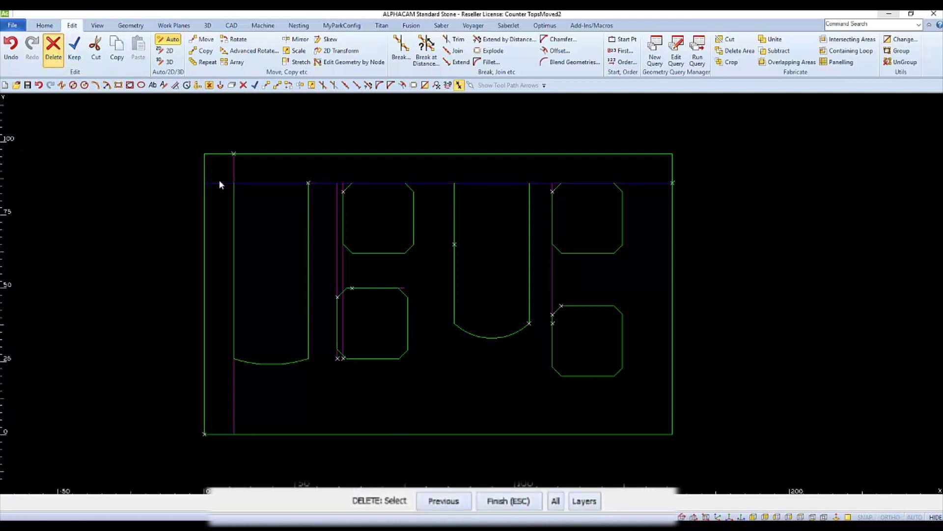
left_click(337, 250)
left_click(453, 252)
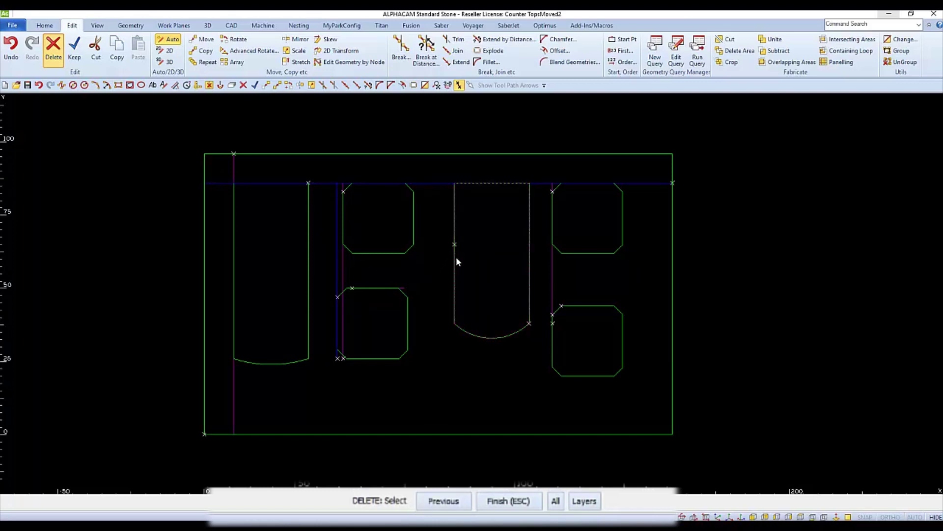
left_click(453, 256)
key("Escape")
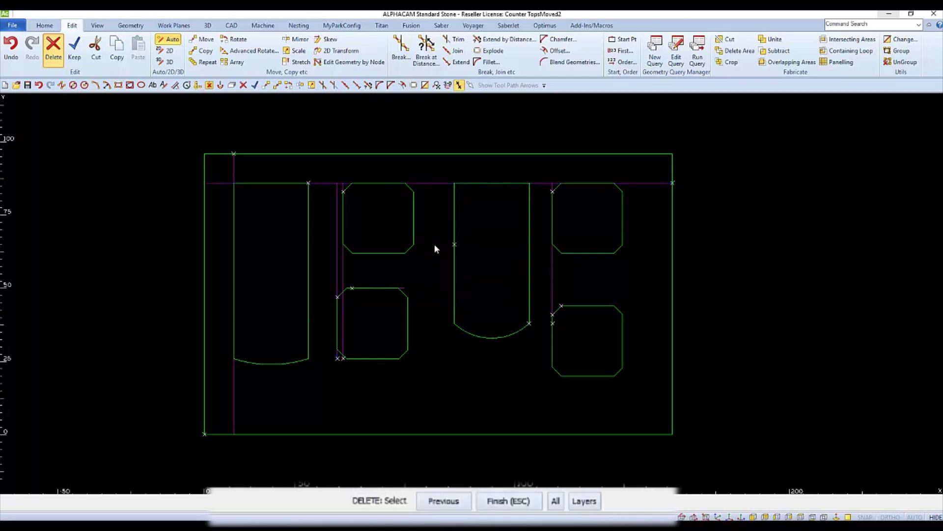
key("Escape")
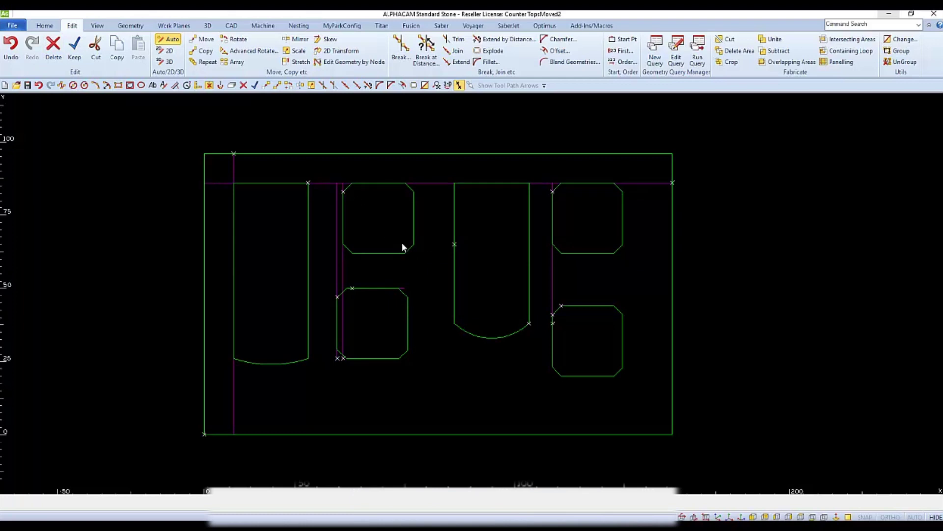
- Move the second arc-ended piece temporarily off the construction line hidden under its left edge, then undo the move
key("m")
left_click(453, 290)
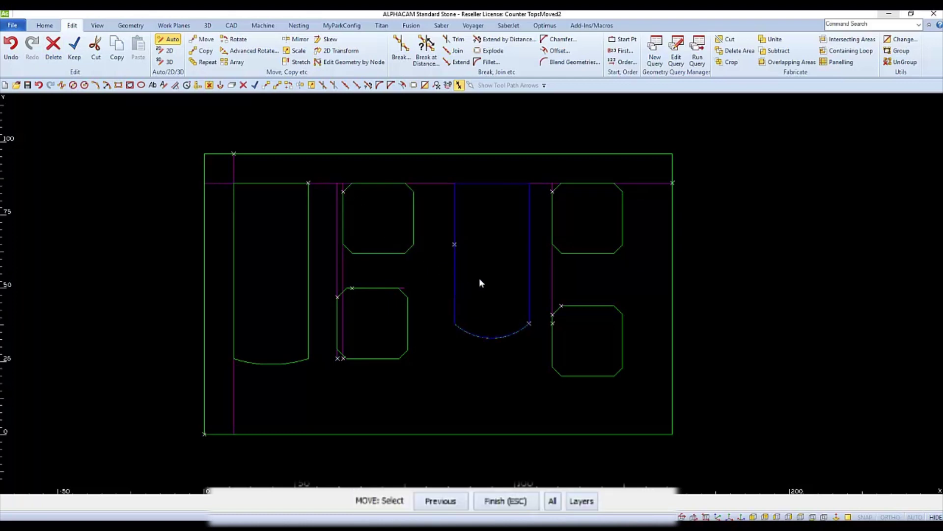
key("Escape")
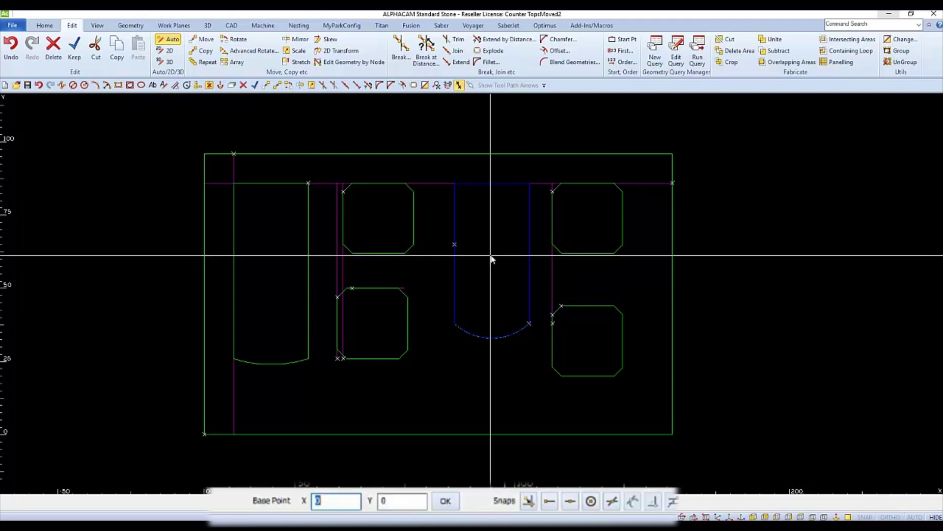
left_click(491, 258)
left_click(461, 322)
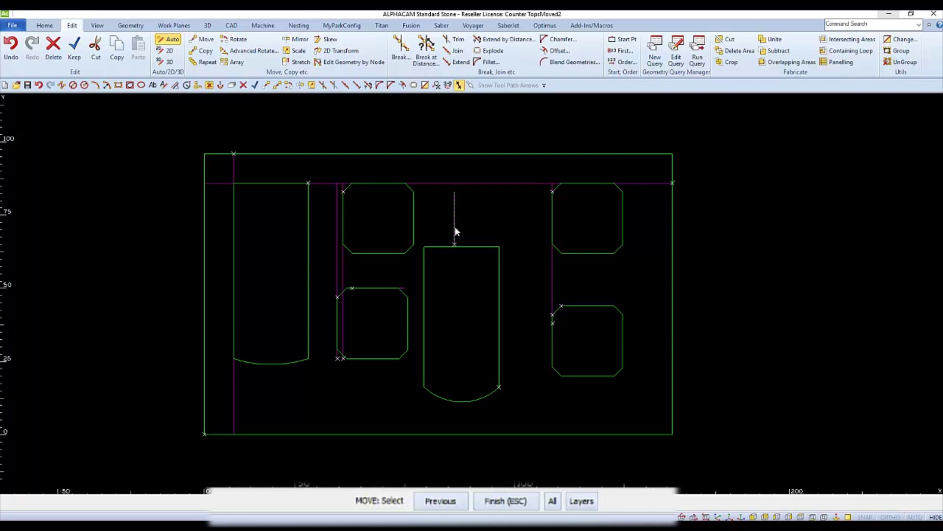
key("Escape")
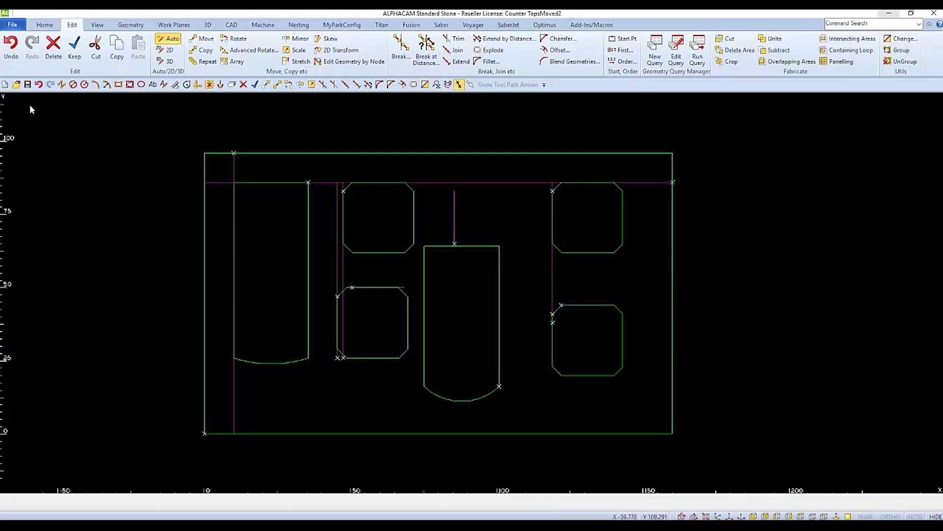
left_click(11, 46)
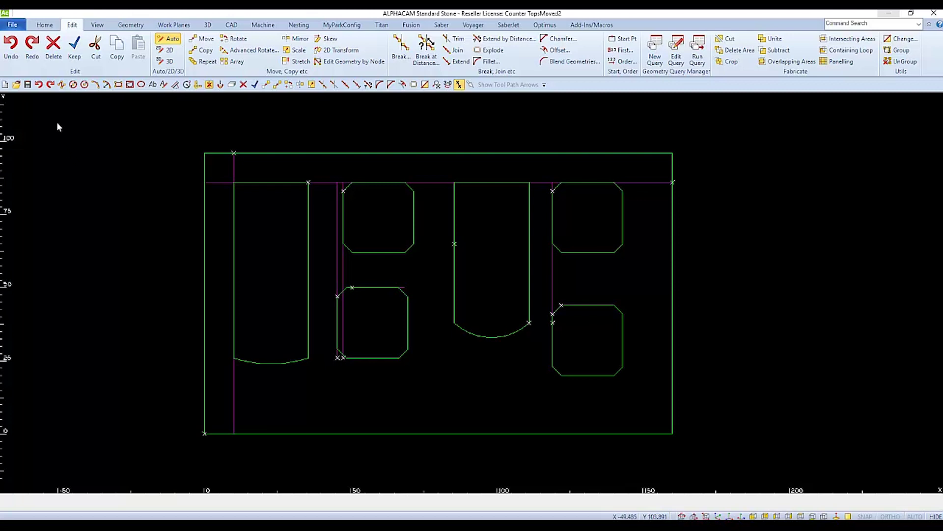
- Clear only the Construction layer from memory to remove all the purple offset lines
left_click(45, 26)
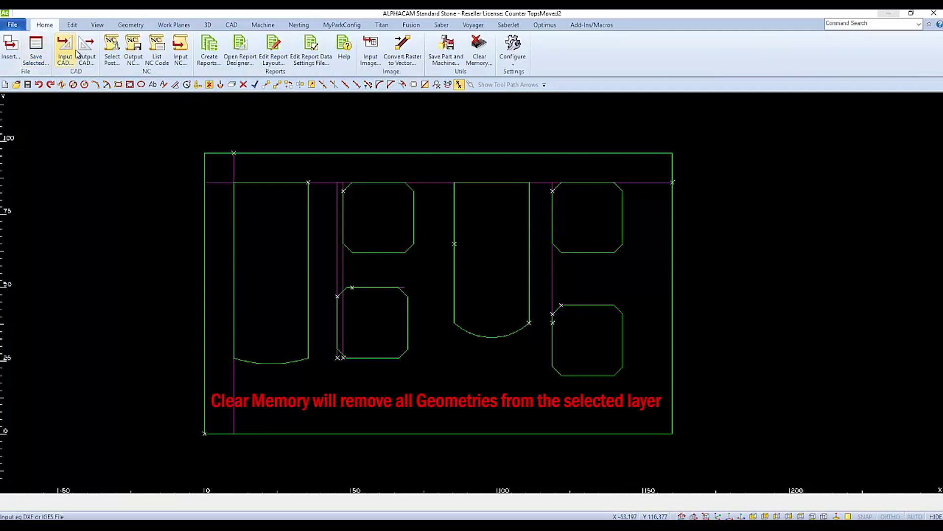
left_click(486, 59)
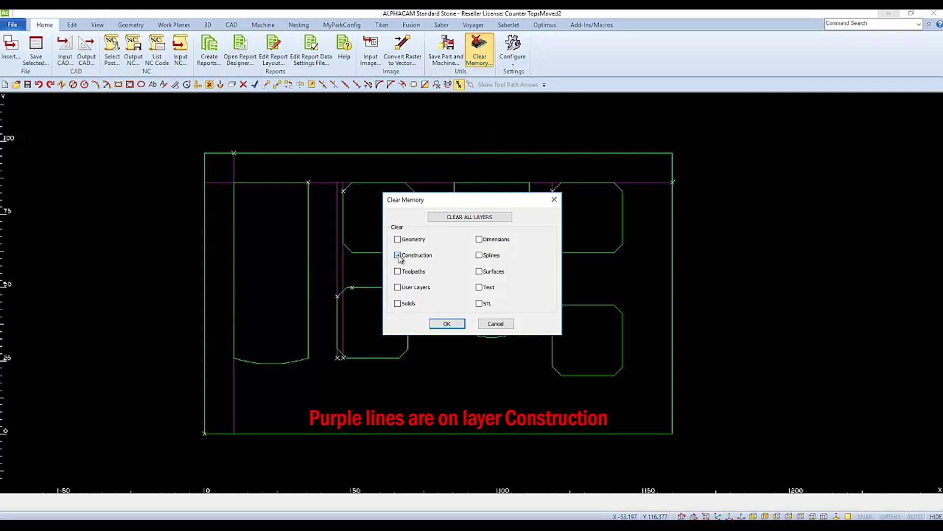
left_click(397, 255)
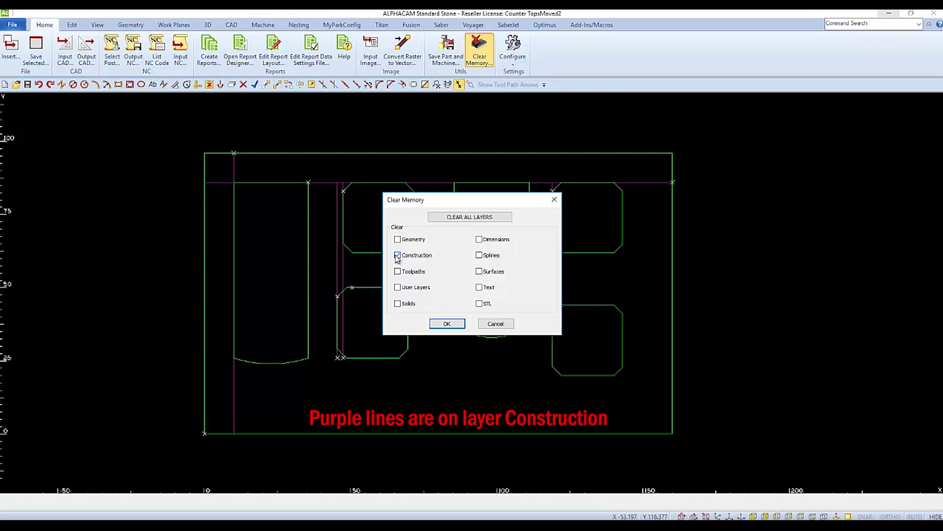
left_click(446, 324)
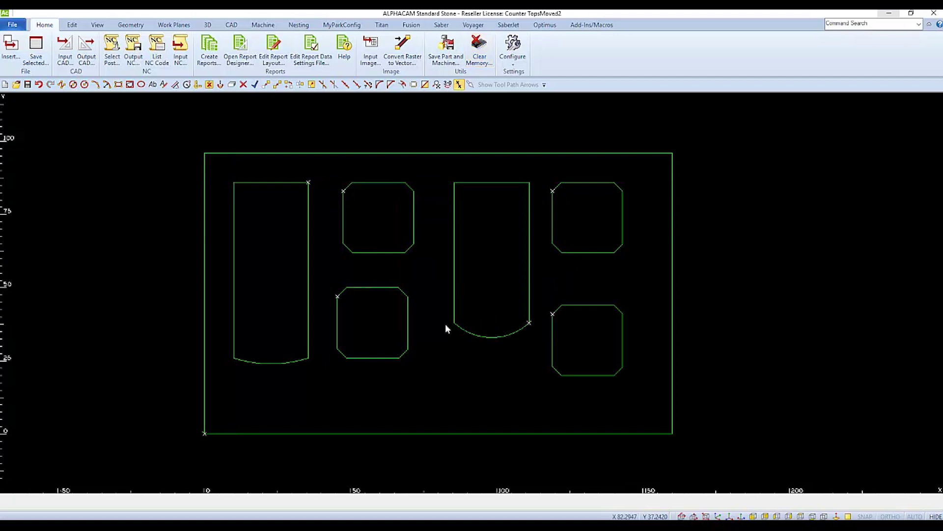